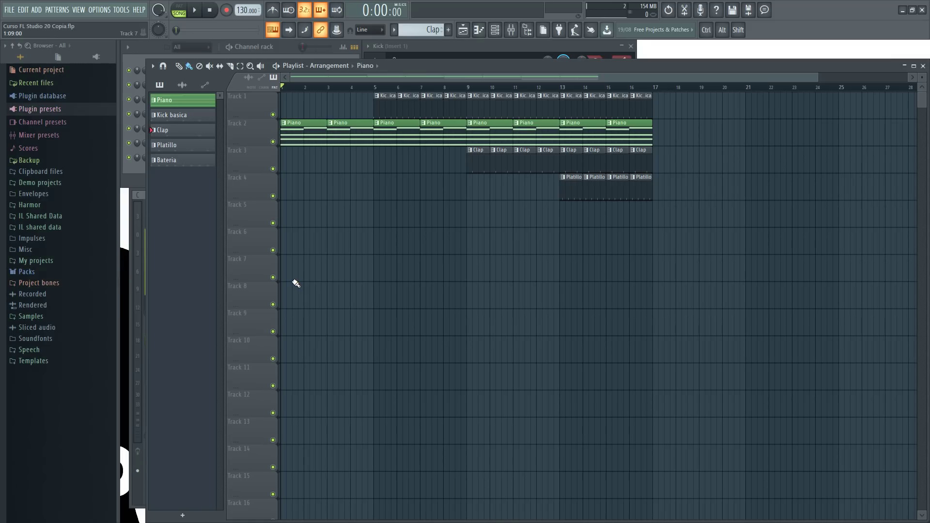
key("F6")
right_click(466, 215)
left_click(303, 130)
left_click(286, 46)
right_click(402, 275)
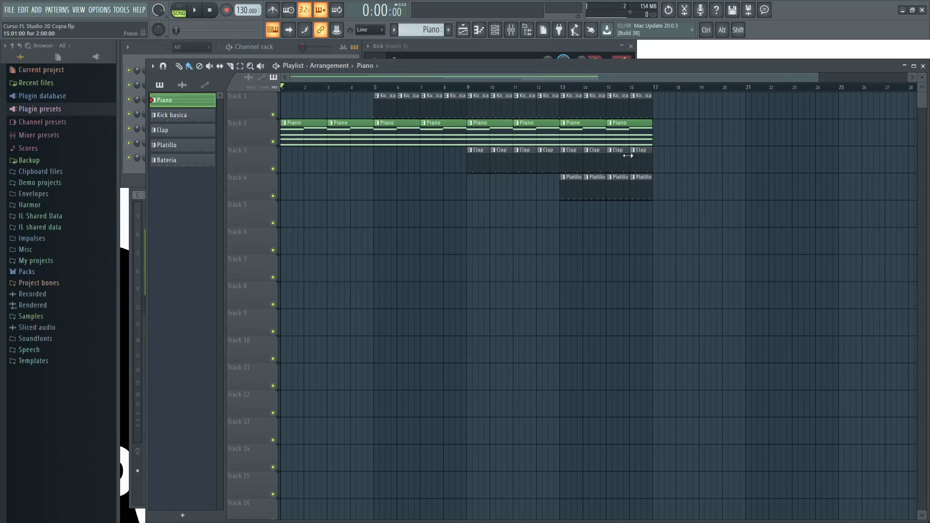
Open the mixer, look through the first few insert tracks, and close the mixer again.
key("F9")
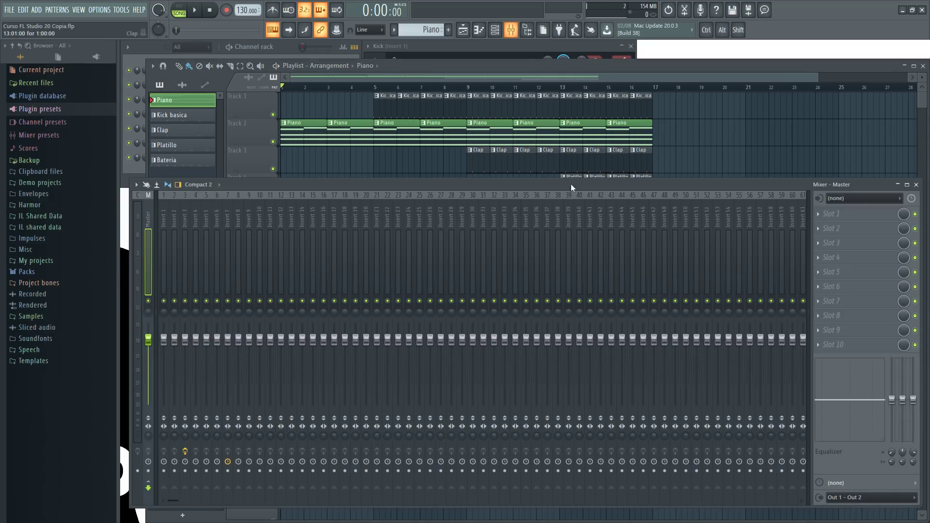
left_click(193, 214)
left_click(174, 216)
left_click(164, 217)
left_click(185, 218)
left_click(193, 217)
left_click(183, 218)
left_click(174, 218)
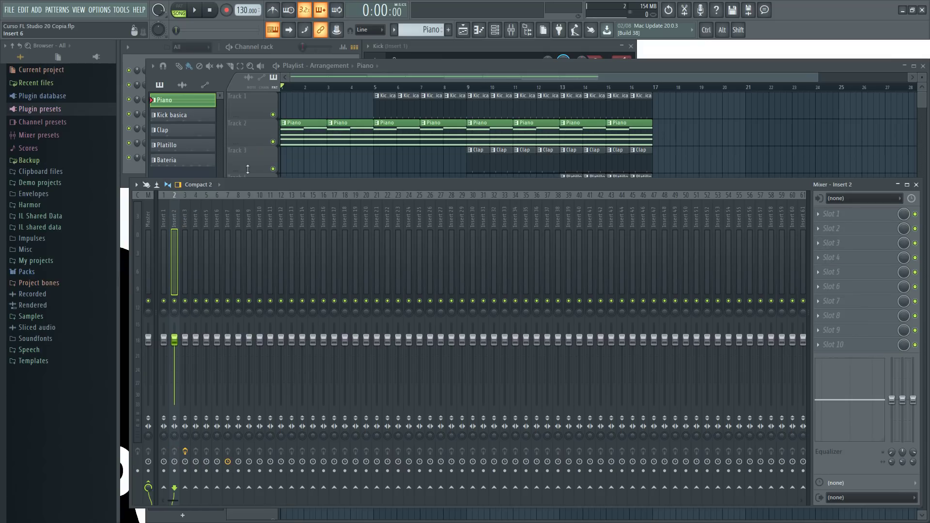
key("F9")
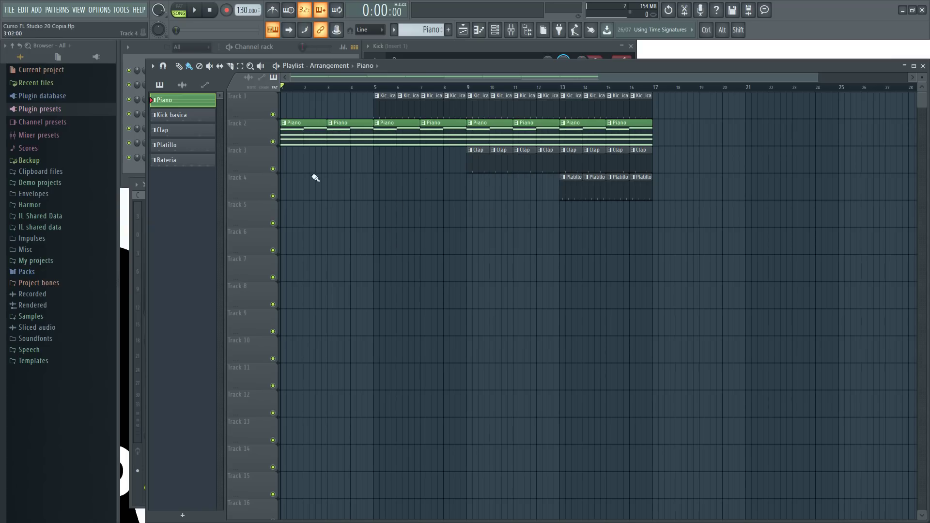
Bring the Channel rack in front of the Playlist window.
left_click(289, 52)
left_click(512, 65)
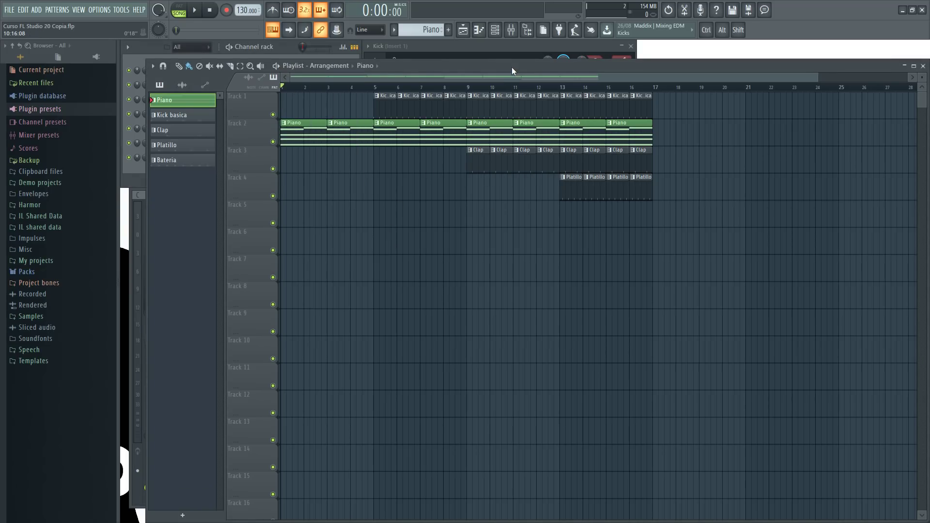
scroll(474, 228, "down", 2)
left_click_drag(637, 80, 539, 84)
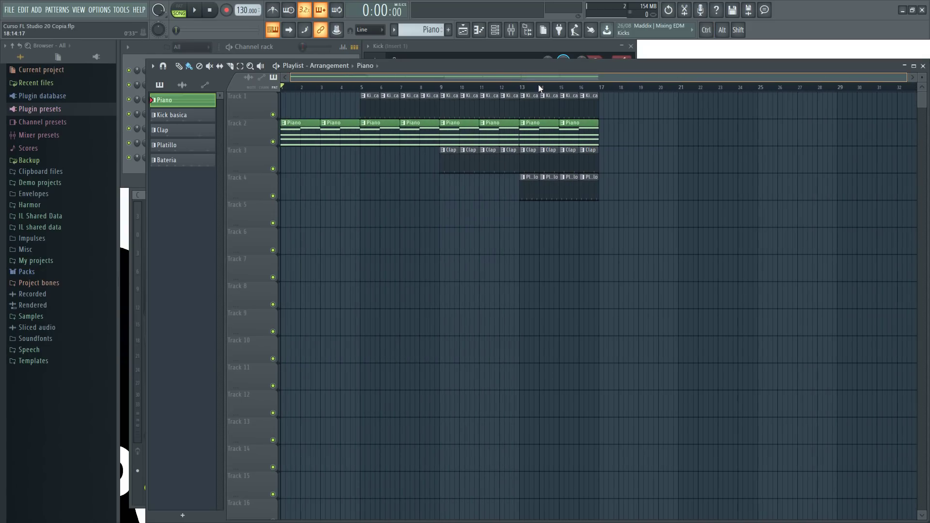
left_click(282, 48)
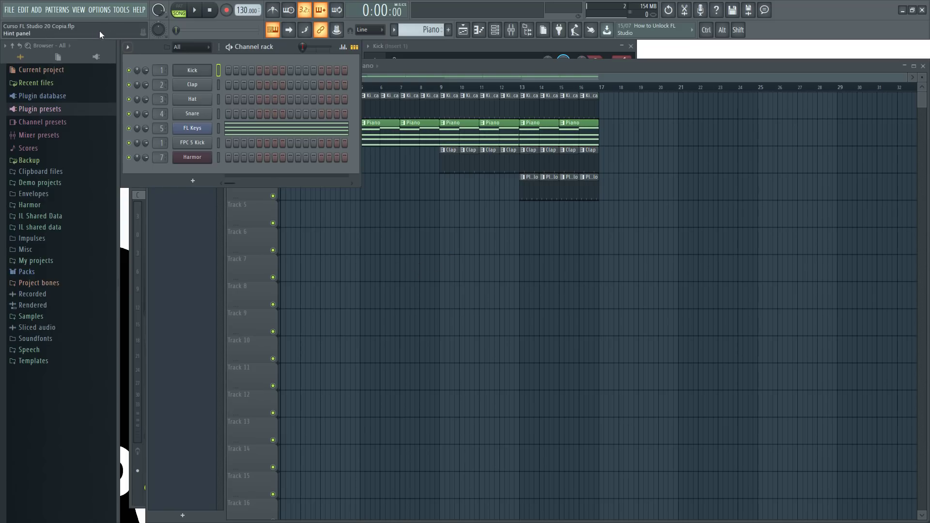
Open the audio settings to view the device and mixer options, and close them.
left_click(80, 11)
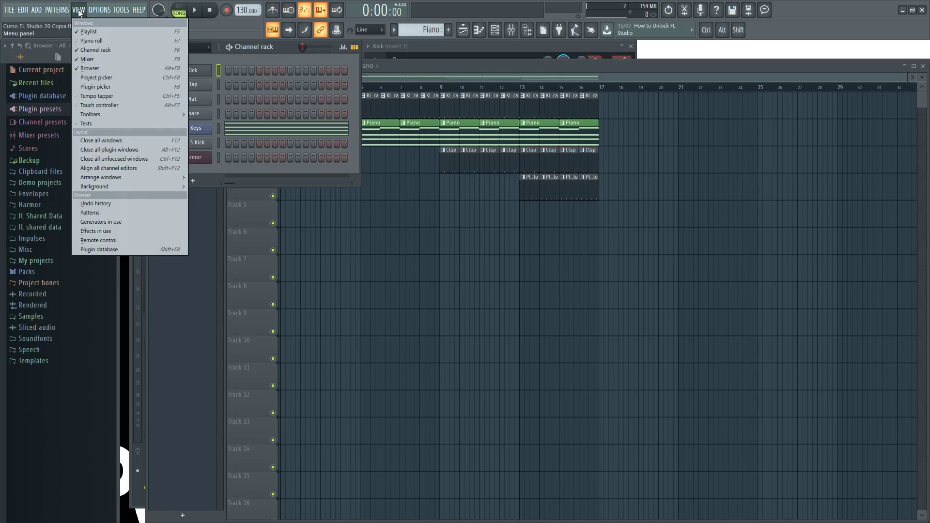
mouse_move(100, 11)
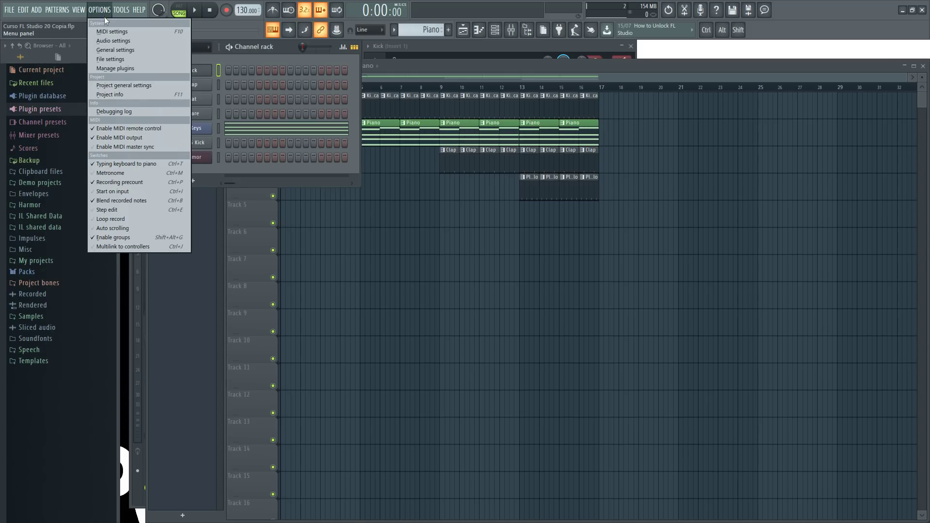
left_click(125, 42)
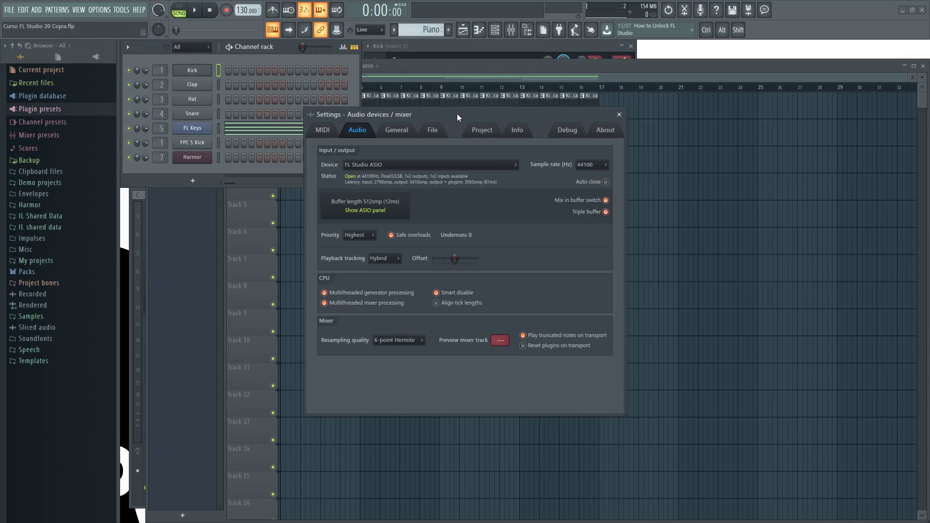
left_click(619, 115)
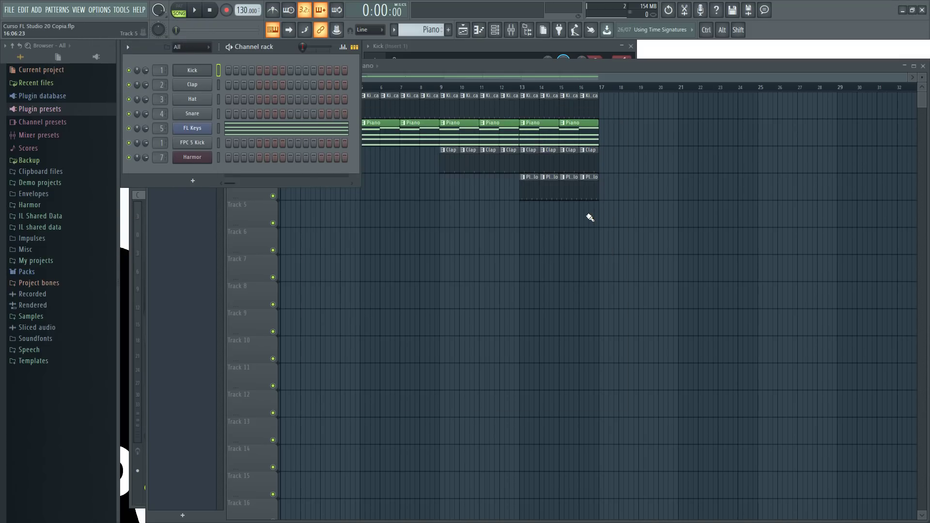
Open the settings window and look through its MIDI, Audio, General, File, Project, Info, Debug and About pages.
key("F10")
key("F10")
key("F10")
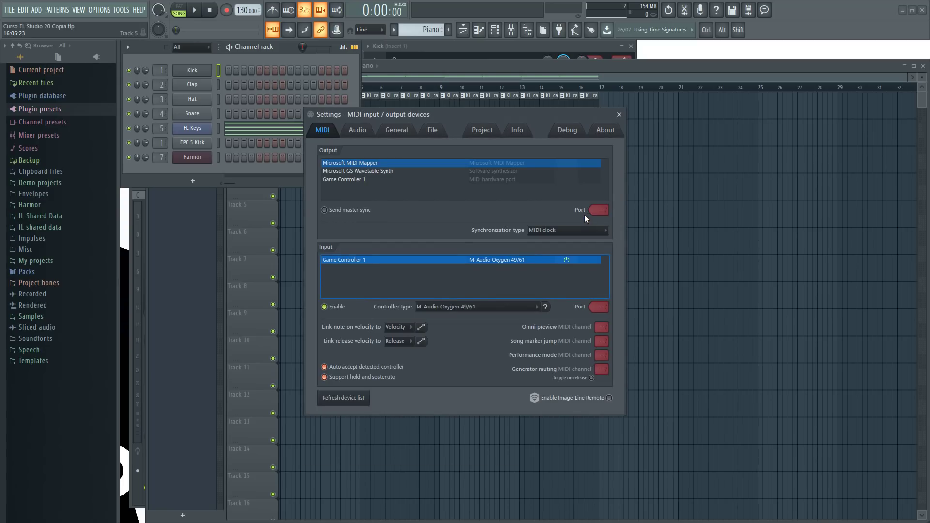
left_click(358, 130)
left_click(397, 130)
left_click(433, 130)
left_click(482, 130)
left_click(518, 130)
left_click(567, 130)
left_click(606, 130)
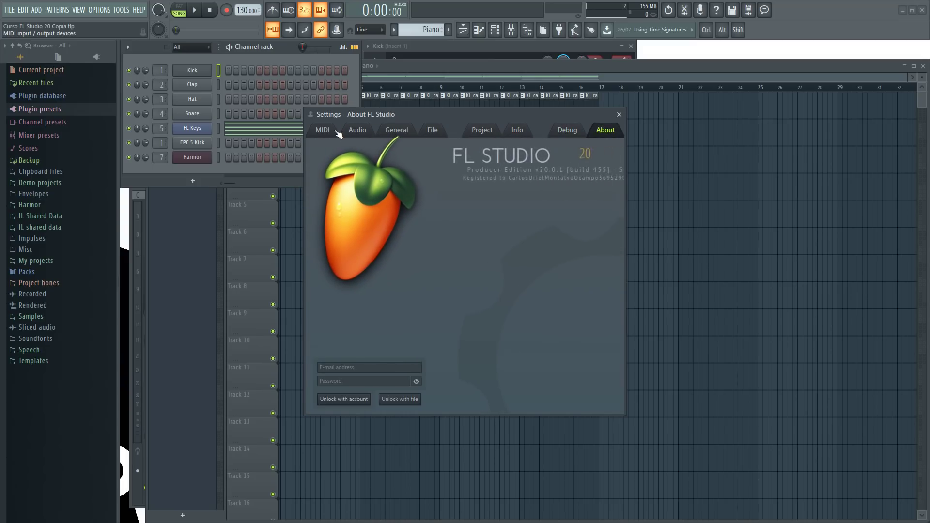
Revisit the MIDI, Audio, Project and Info pages of the settings.
left_click(338, 132)
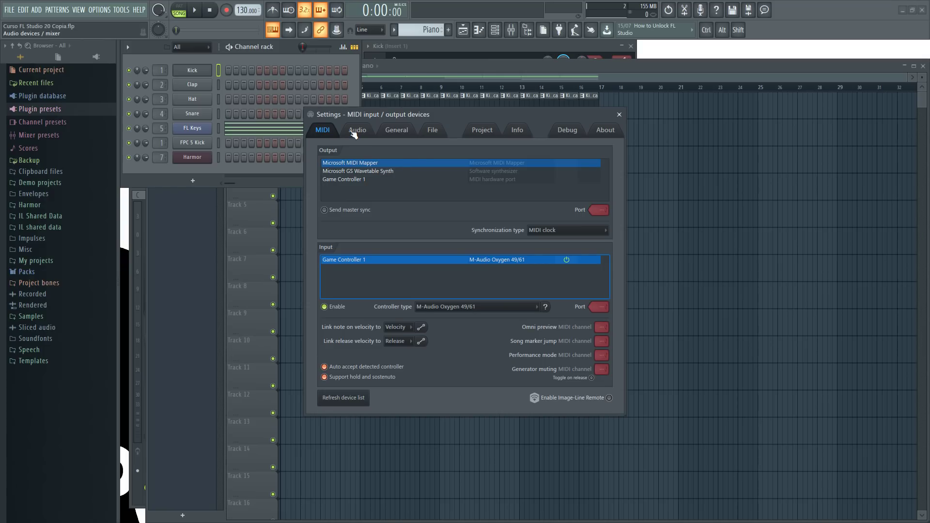
left_click(355, 131)
left_click(490, 134)
left_click(515, 133)
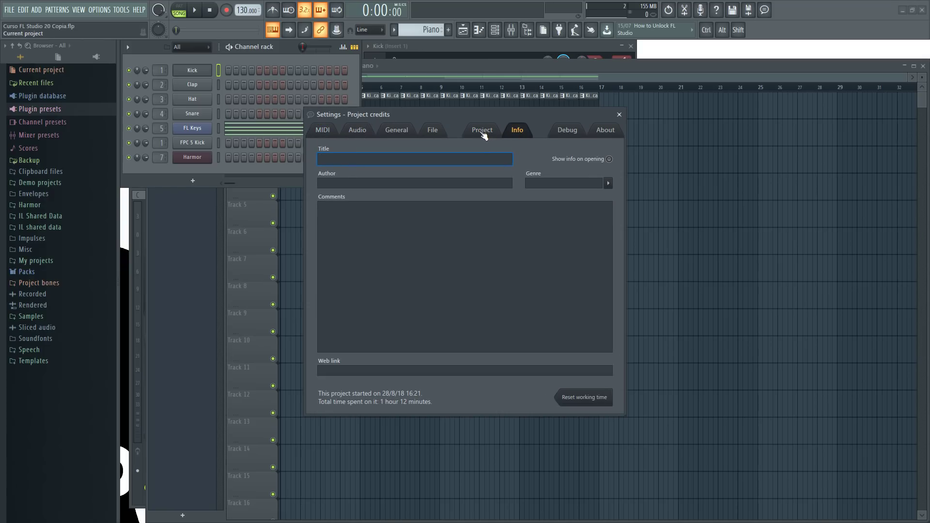
left_click(484, 134)
Fill in the project info with the title Curso, the author's name and the genre Tutorial, and enable Show info on opening.
left_click(519, 133)
type("Curso")
type("Olbaid")
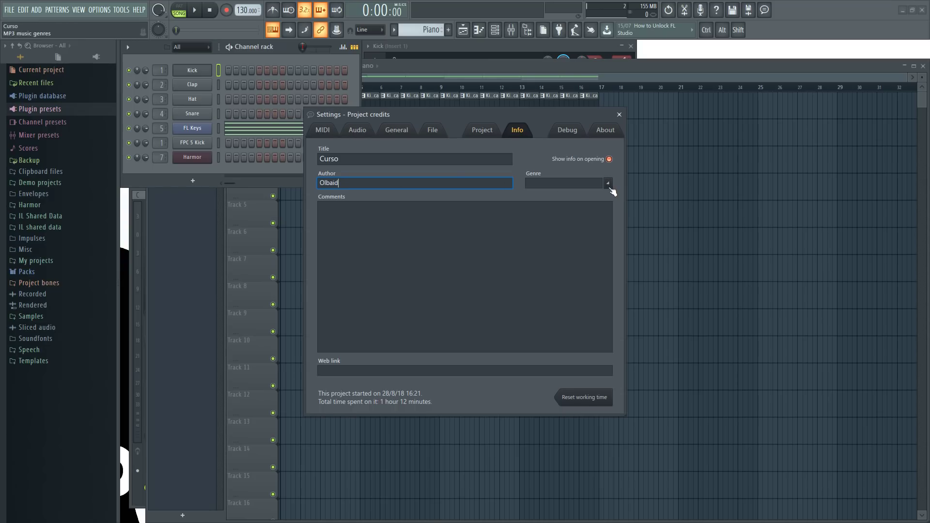
type("Tutorial")
left_click(609, 183)
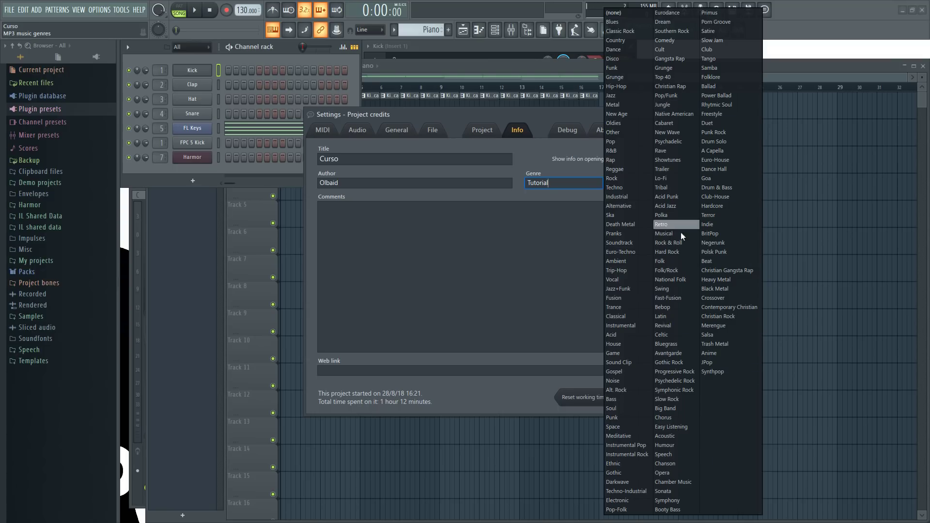
left_click(538, 219)
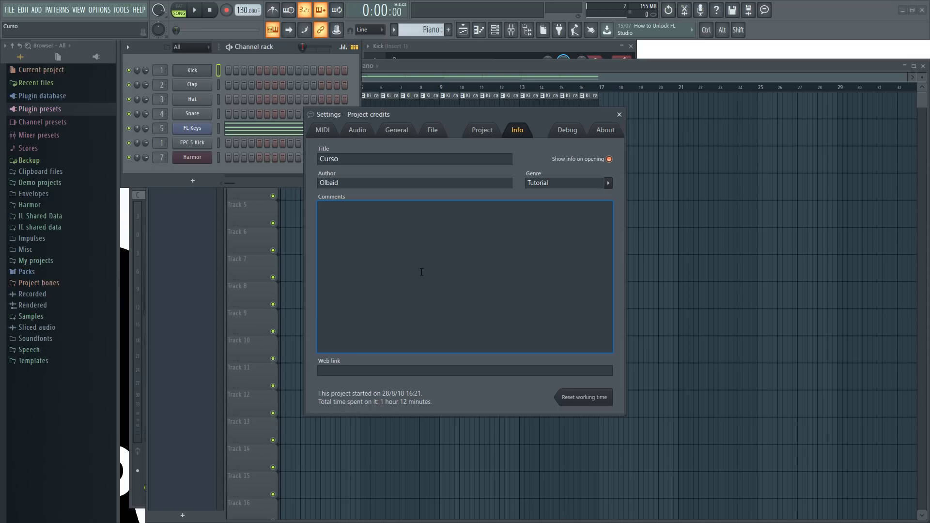
Enter "Hola mundo!" in the project comments and close the settings.
type("Hola mundo!")
left_click_drag(485, 116, 472, 119)
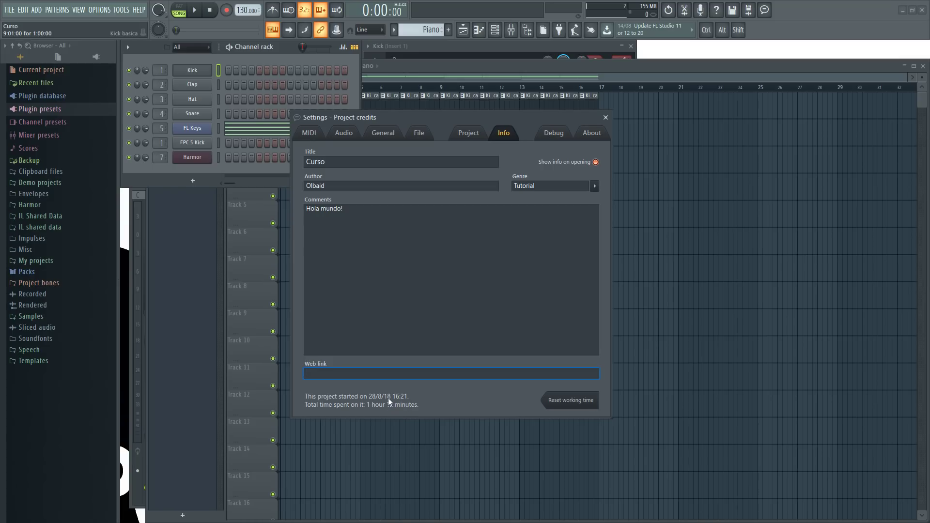
left_click(606, 117)
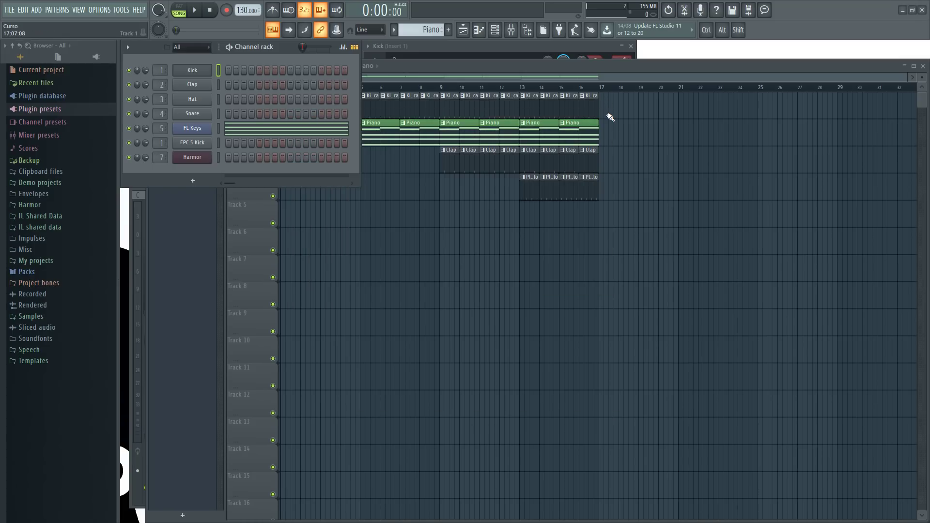
Save the project to the desktop (Escritorio) as Curso FL Studio 20 Copia, an FL Studio song file.
key("ctrl+s")
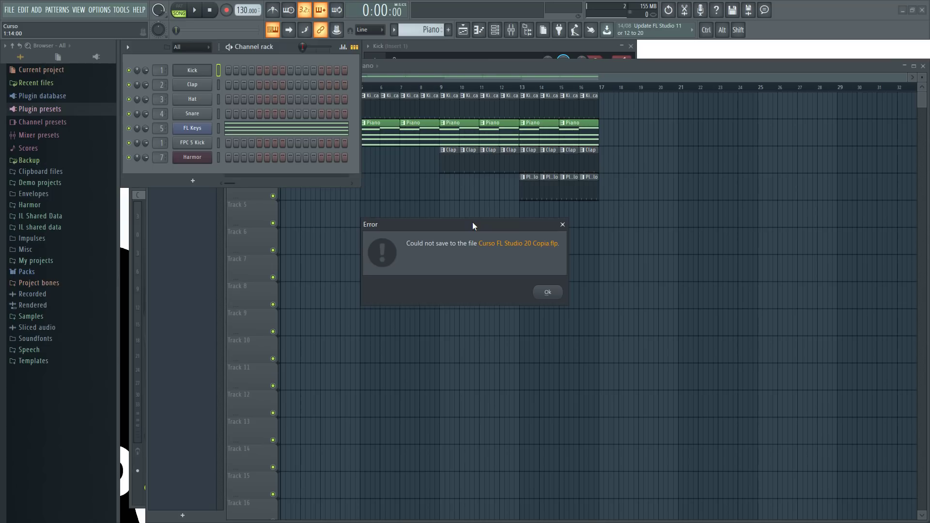
left_click(564, 225)
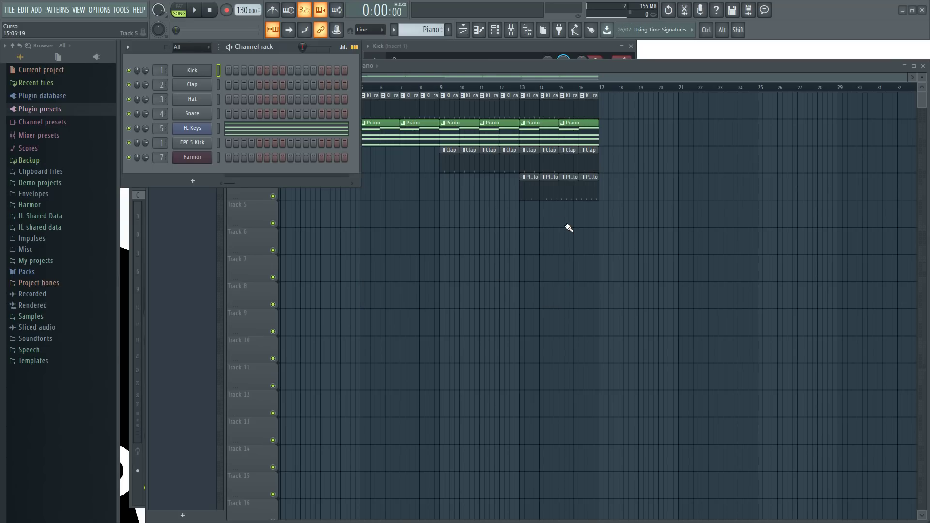
left_click(9, 10)
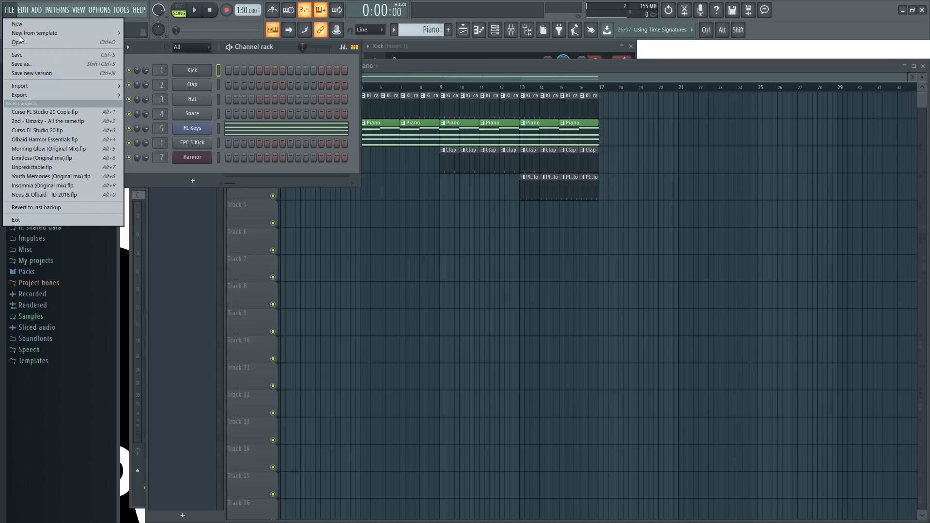
left_click(23, 65)
left_click(44, 72)
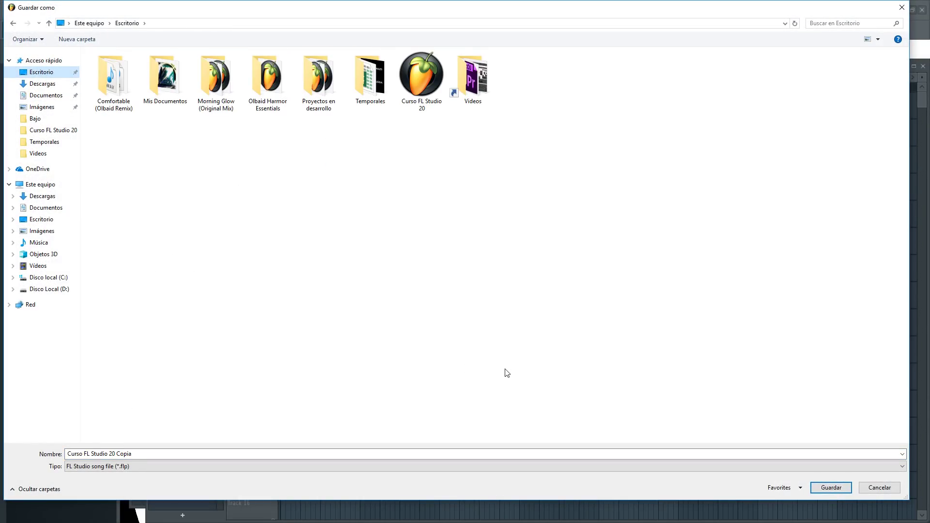
left_click(830, 488)
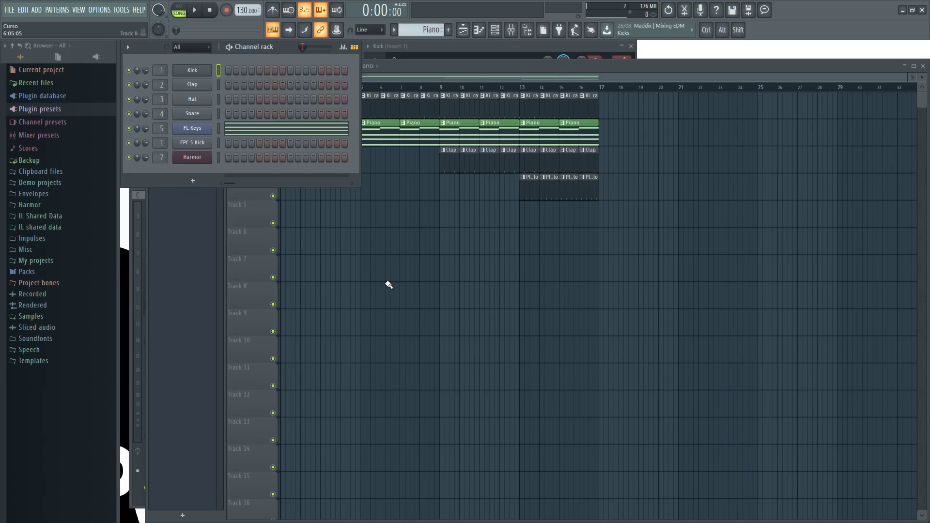
Reopen Curso FL Studio 20 Copia.flp from the recent projects.
left_click(10, 9)
left_click(44, 73)
left_click(11, 11)
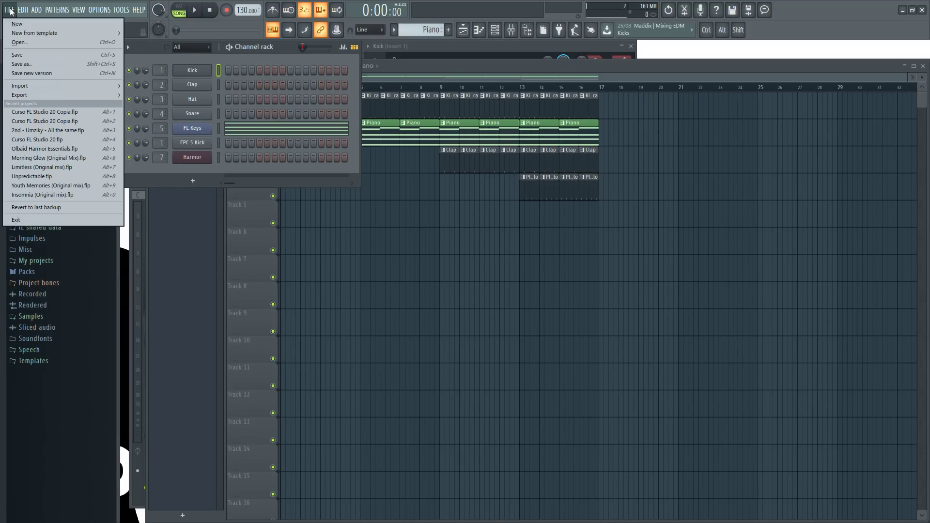
left_click(29, 112)
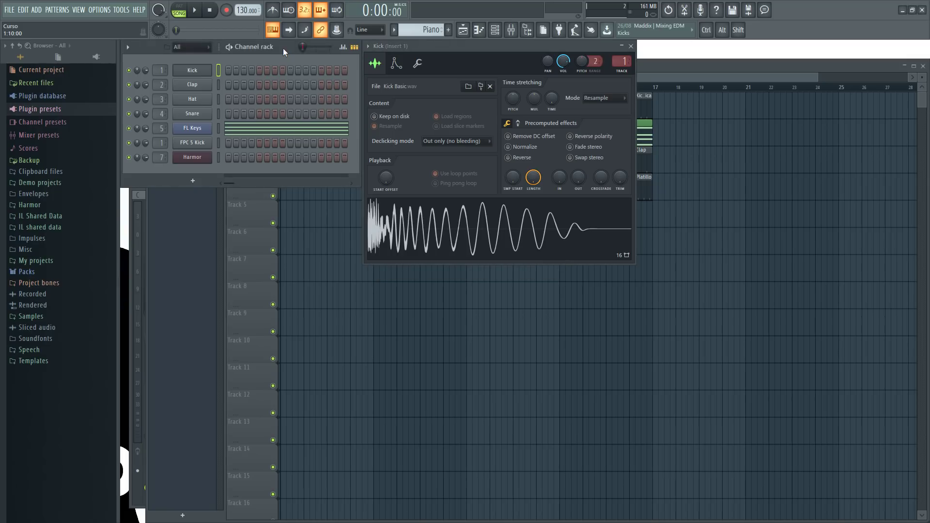
Write "Falta masterizar. Le faltan efectos especiales" in the project info comments and close the settings.
key("F11")
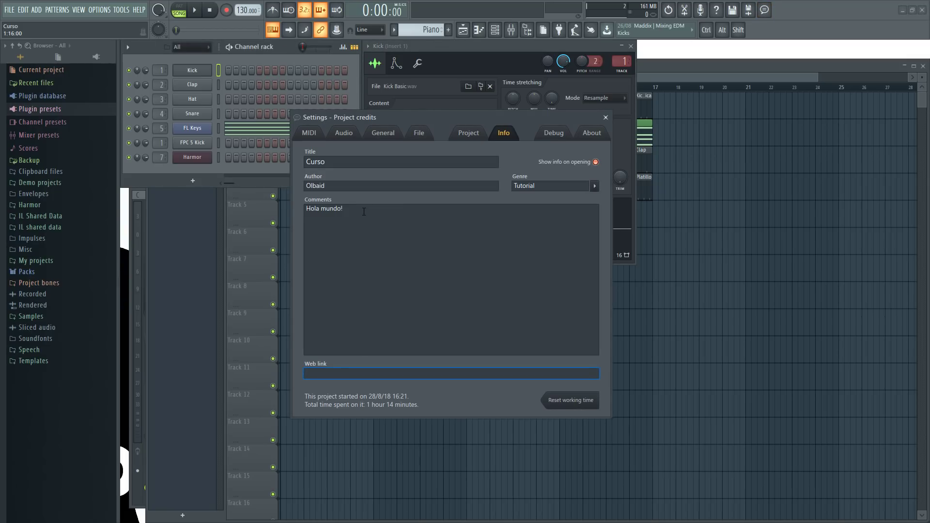
left_click_drag(389, 209, 300, 211)
left_click(351, 210)
key("shift")
type("Falta masterizar. Le faltan efectos especiales")
left_click(606, 117)
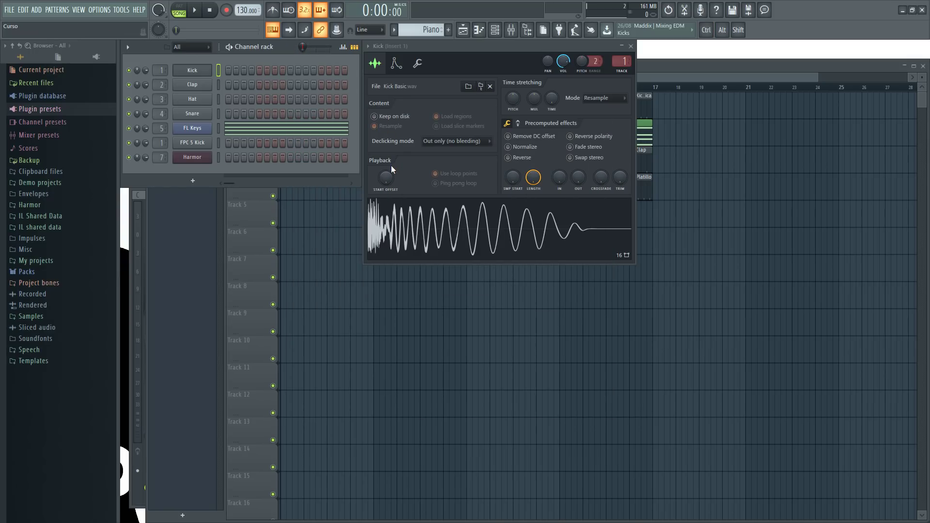
Open the audio device settings and switch the Triple buffer option off and back on.
key("F10")
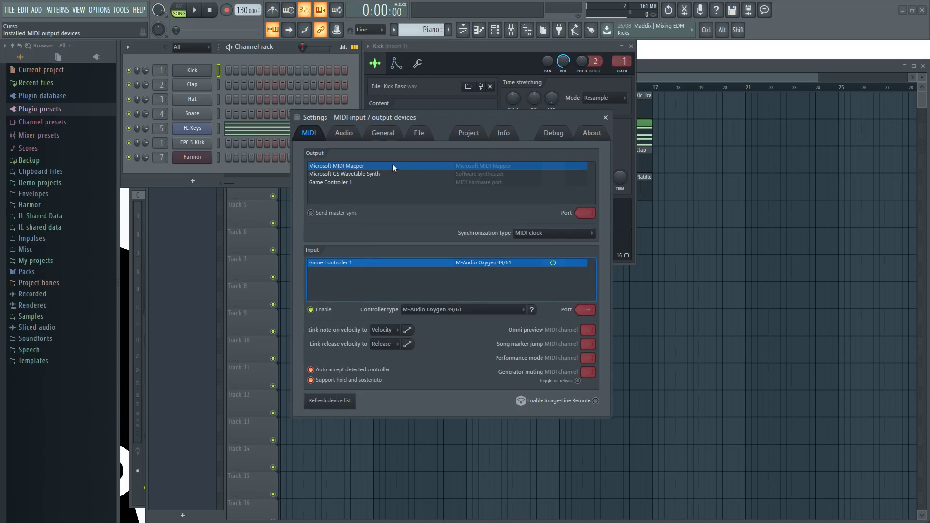
left_click(376, 136)
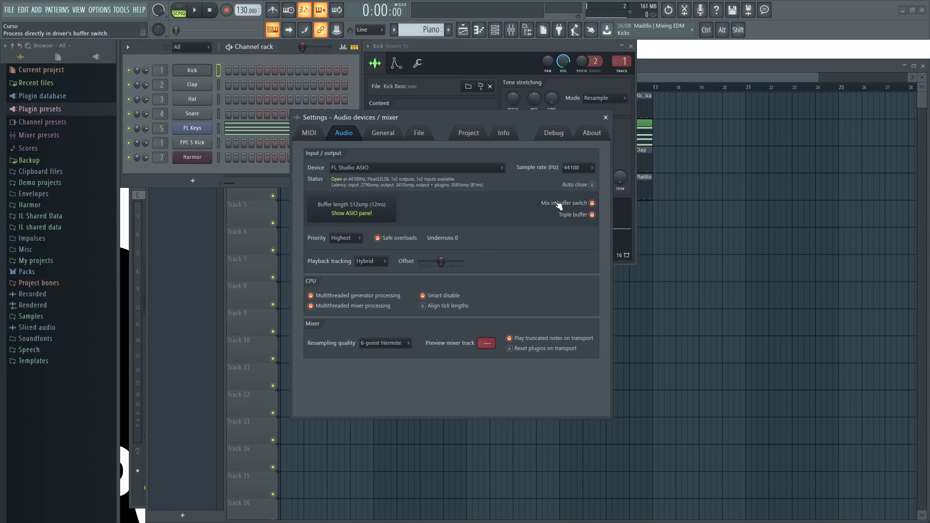
left_click(592, 215)
left_click(592, 215)
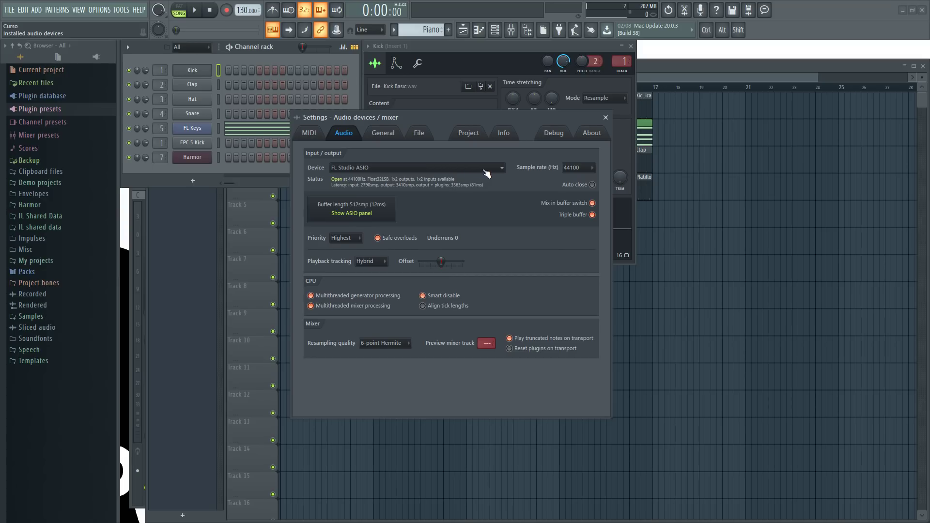
Review the list of installed DirectSound and ASIO audio devices, keeping FL Studio ASIO selected.
left_click(369, 167)
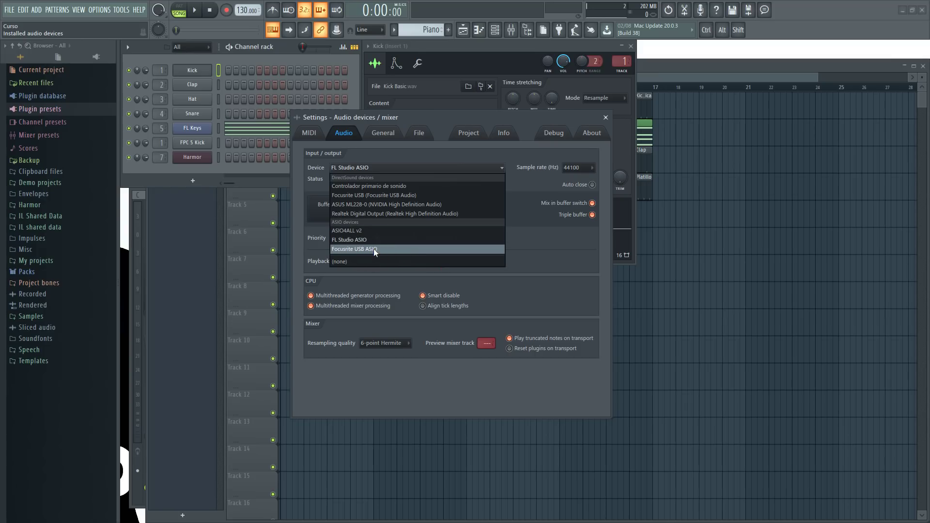
left_click(468, 239)
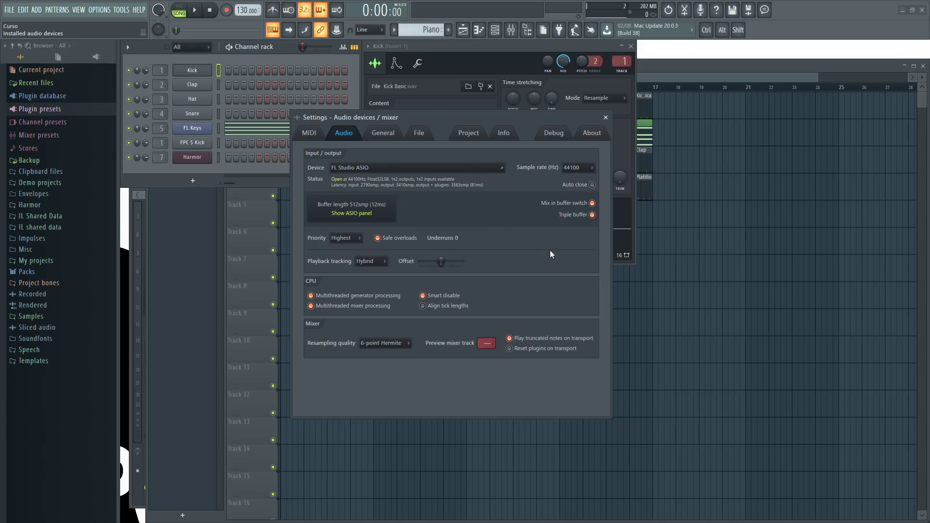
left_click(390, 170)
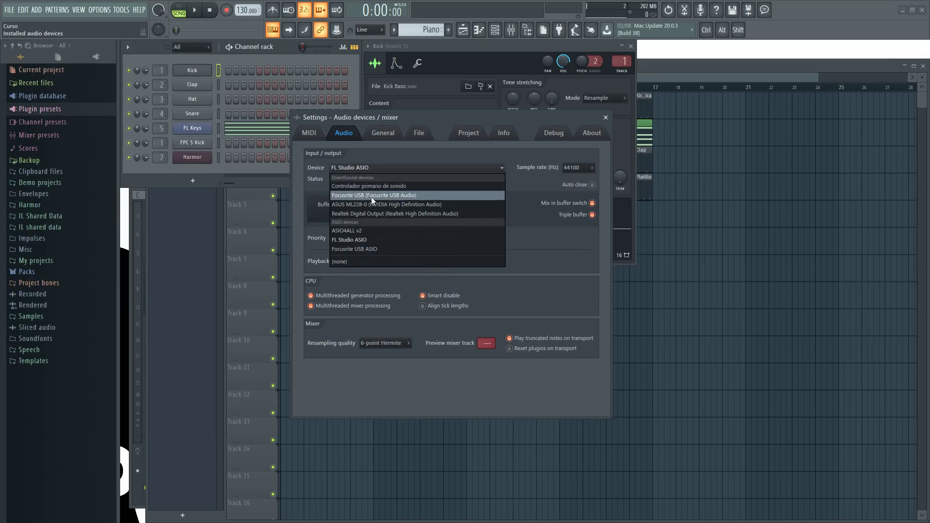
left_click(533, 263)
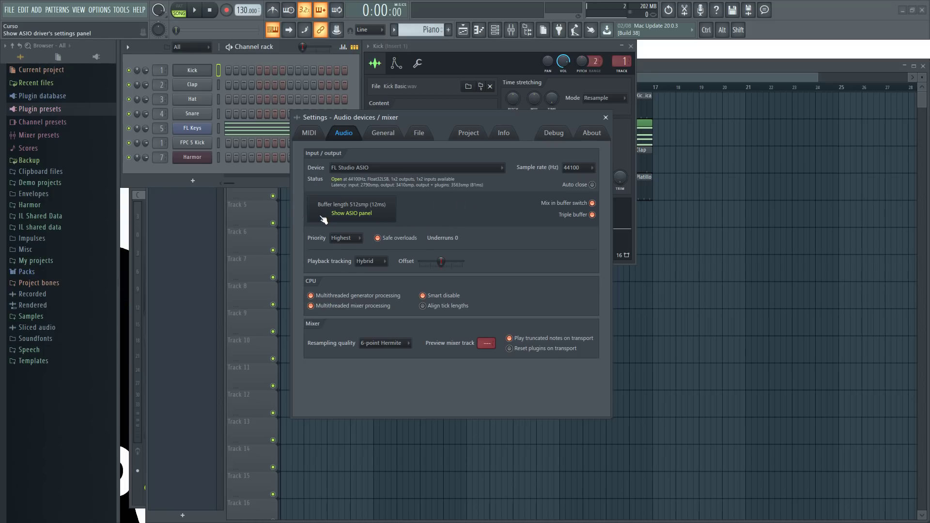
left_click(460, 168)
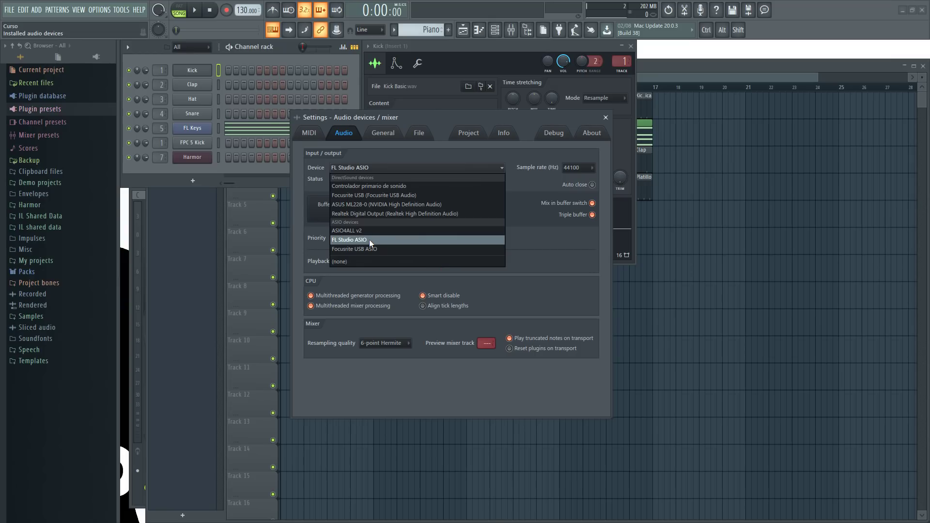
left_click(476, 239)
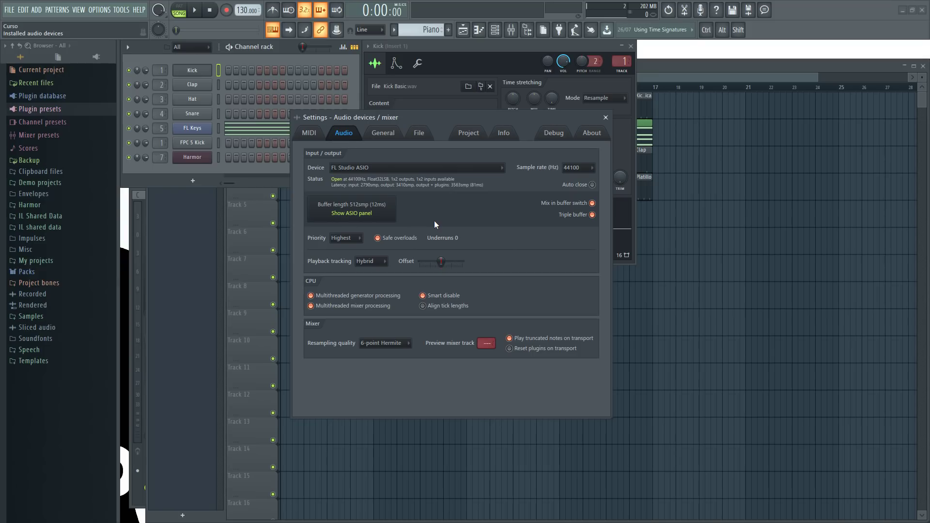
Open the FL Keys instrument with the settings window moved aside and play some piano notes.
left_click(219, 128)
key("z")
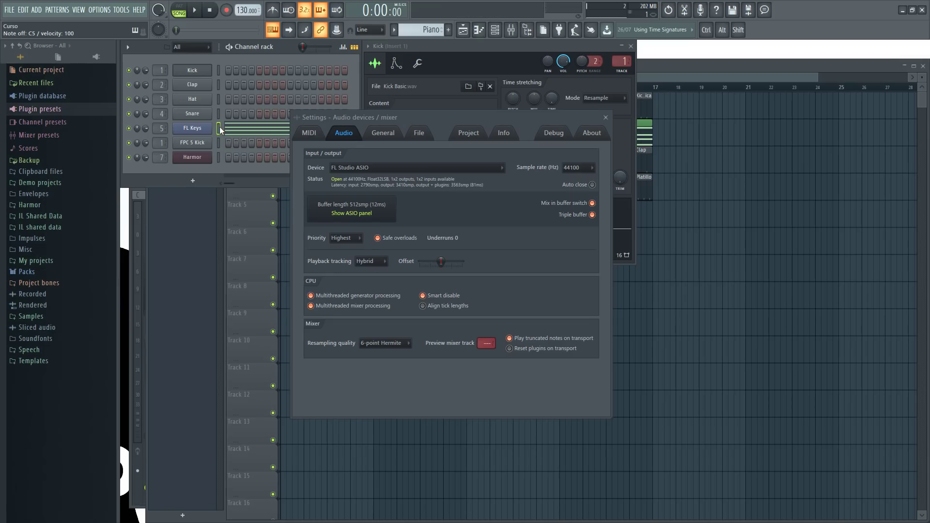
left_click_drag(454, 120, 659, 190)
left_click(192, 128)
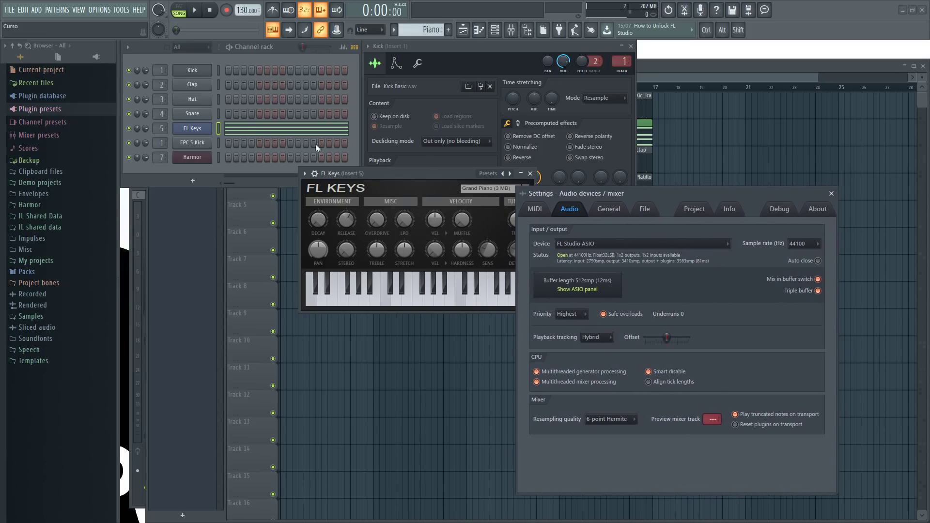
left_click(219, 128)
left_click(390, 305)
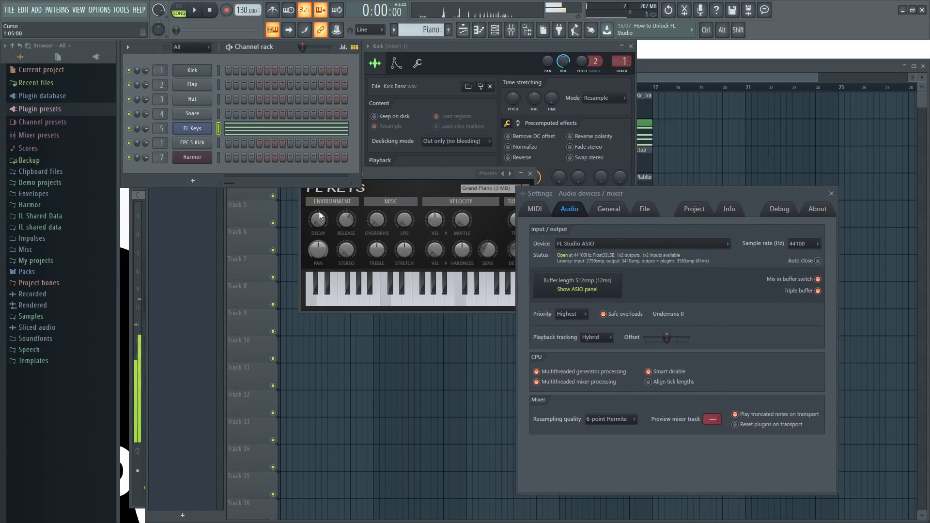
left_click(391, 306)
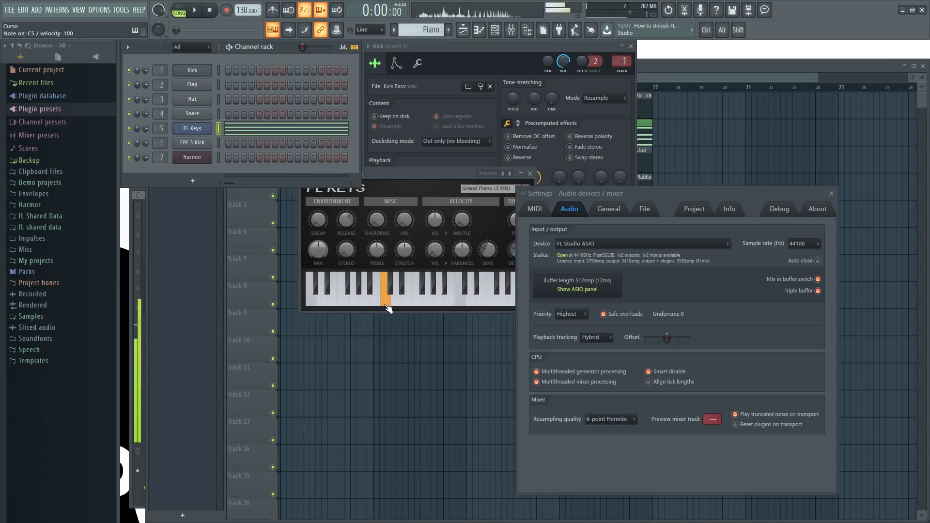
Reselect FL Studio ASIO as the audio device and view its ASIO panel, closing the panel and the settings.
left_click_drag(685, 191, 412, 149)
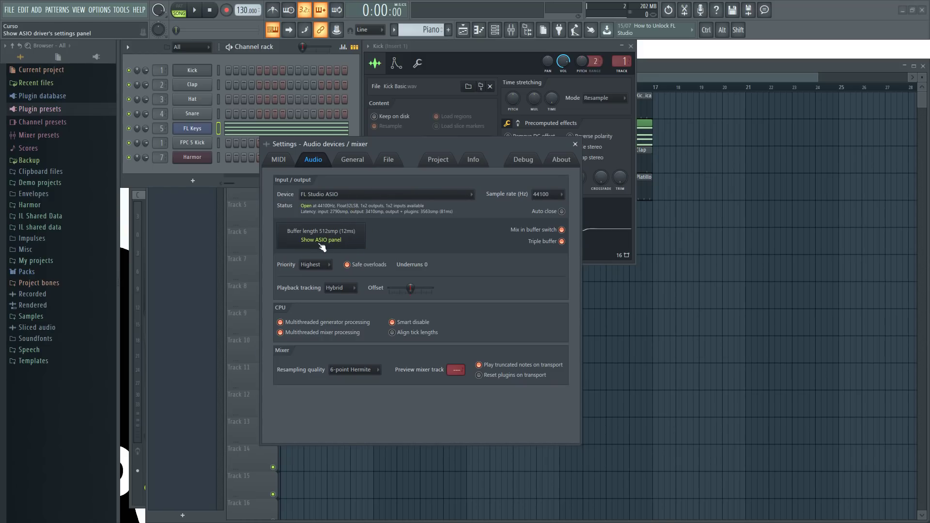
left_click(370, 195)
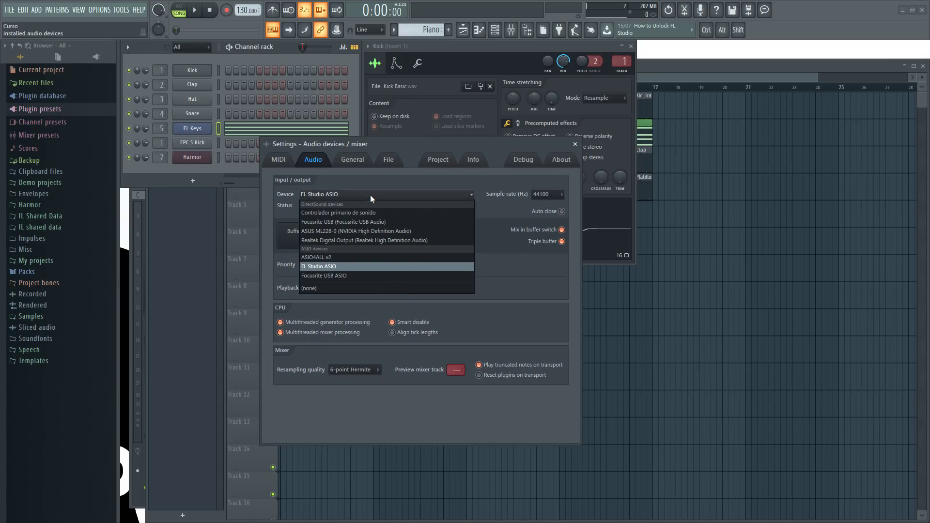
left_click(342, 266)
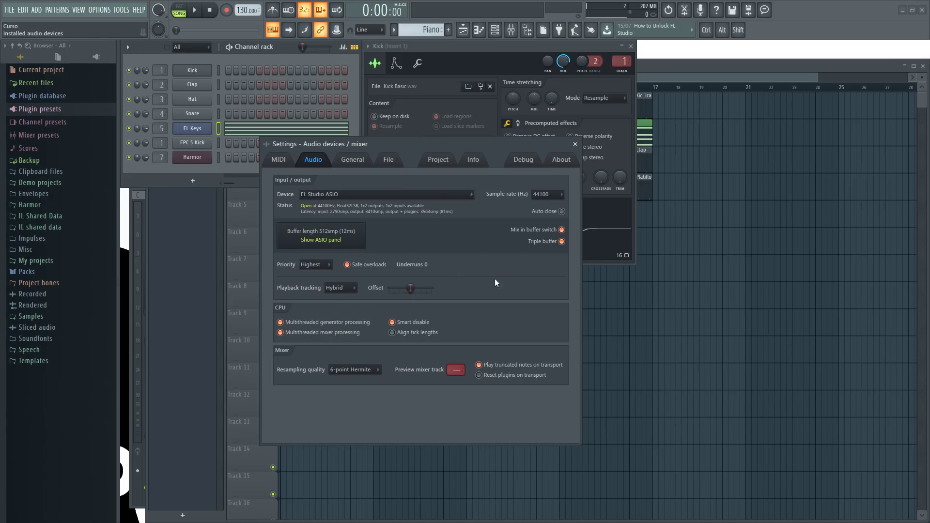
left_click(325, 241)
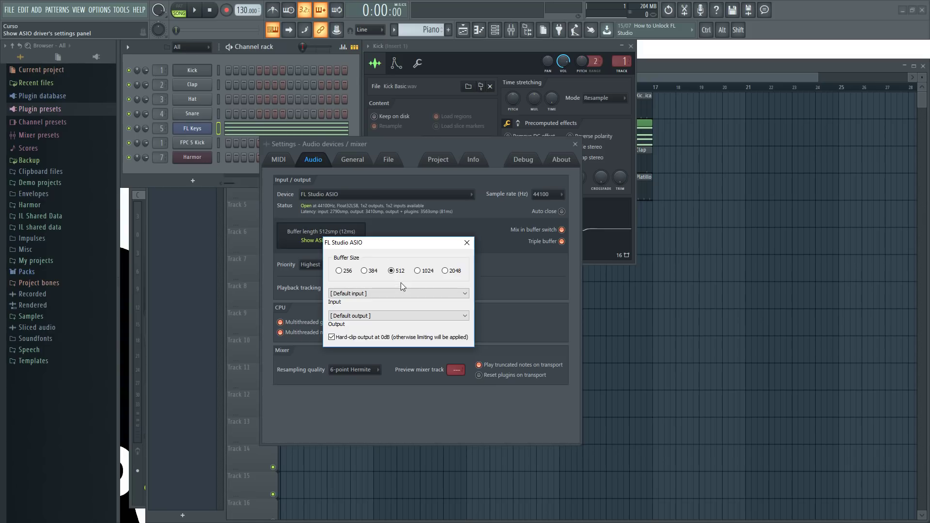
left_click(466, 242)
left_click(575, 144)
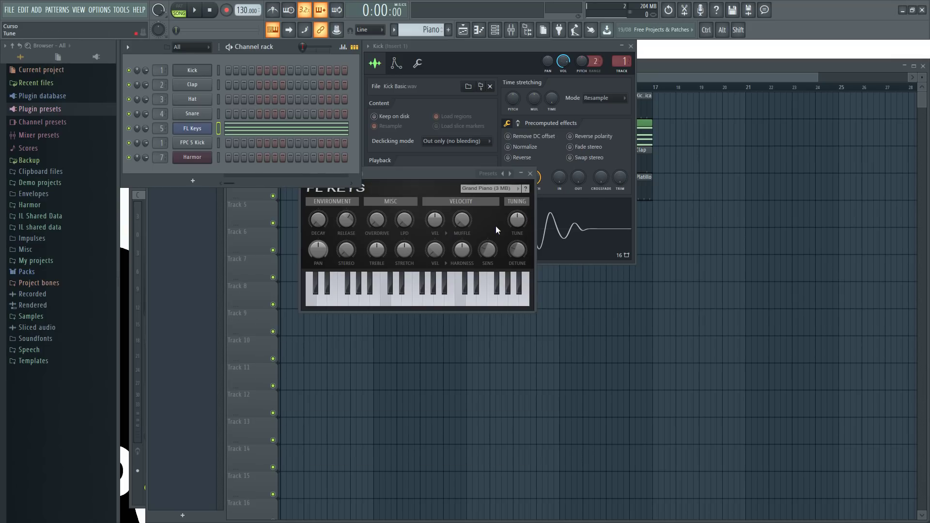
Reopen the audio settings and set the FL Studio ASIO buffer size to 256.
mouse_move(310, 52)
left_mouse_down()
mouse_move(329, 47)
mouse_move(303, 47)
left_mouse_up()
left_click(465, 50)
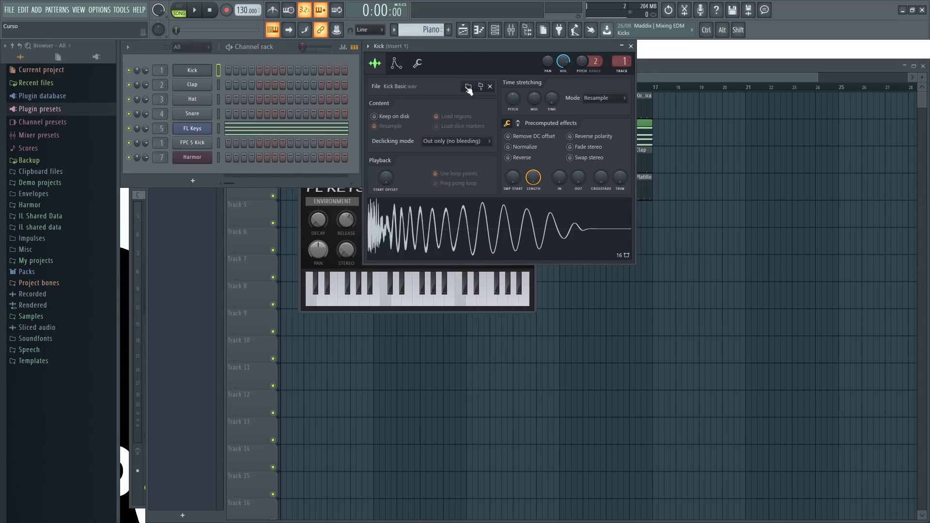
key("F10")
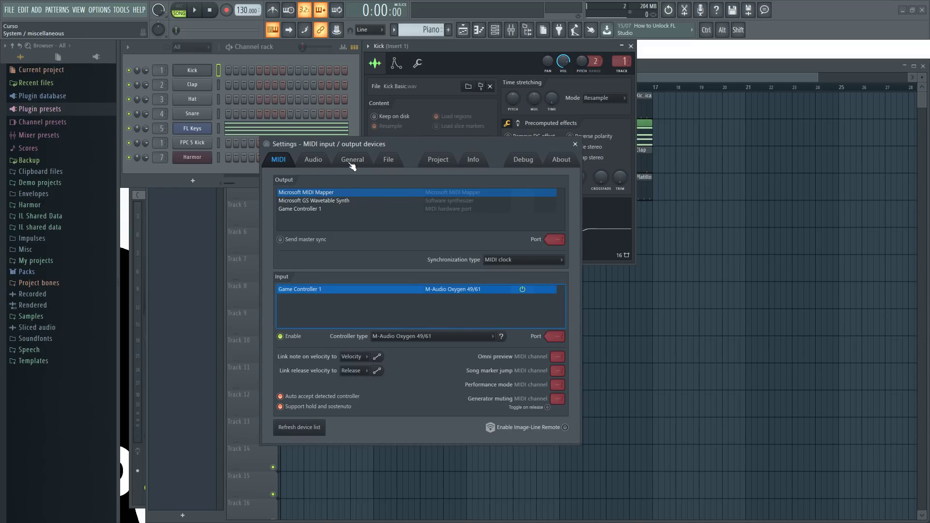
left_click(314, 160)
left_click(320, 239)
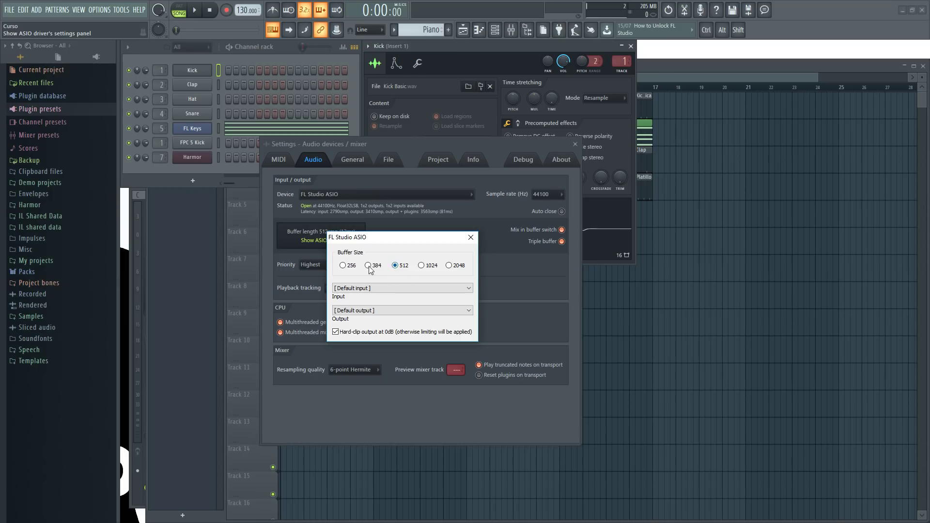
left_click(344, 266)
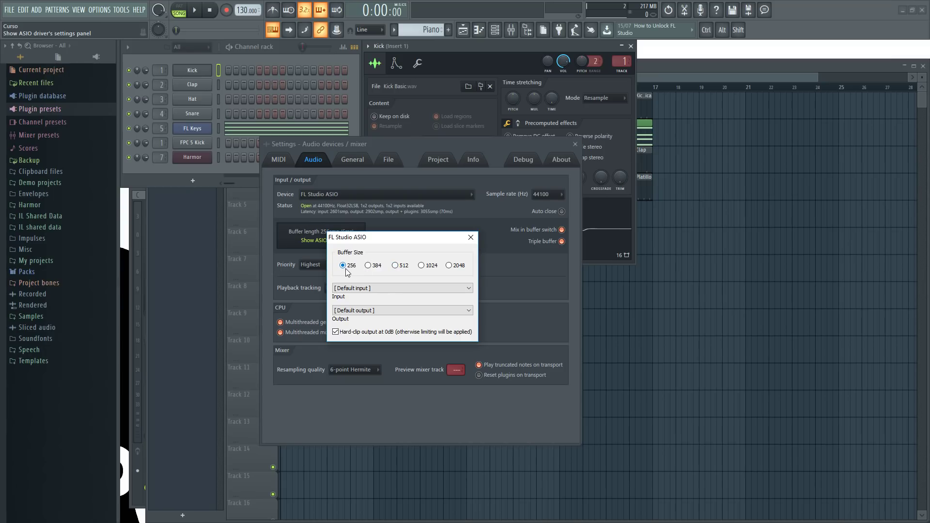
left_click(471, 238)
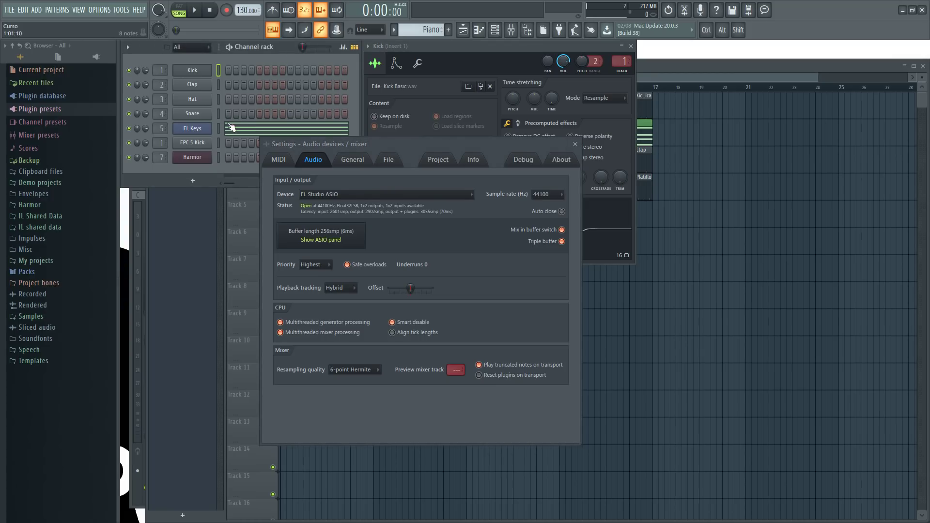
Move the settings window off FL Keys and play a series of notes on the instrument to test the latency.
left_click_drag(377, 144, 604, 183)
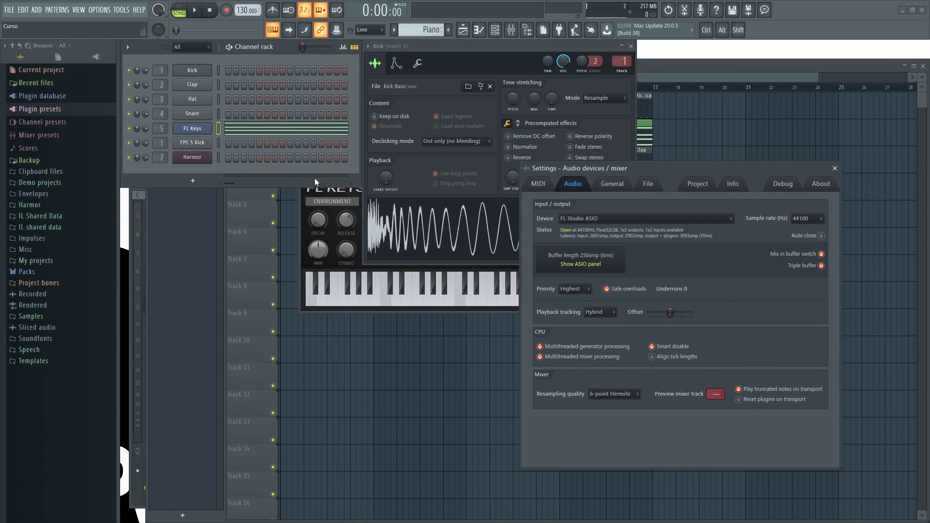
left_click(336, 303)
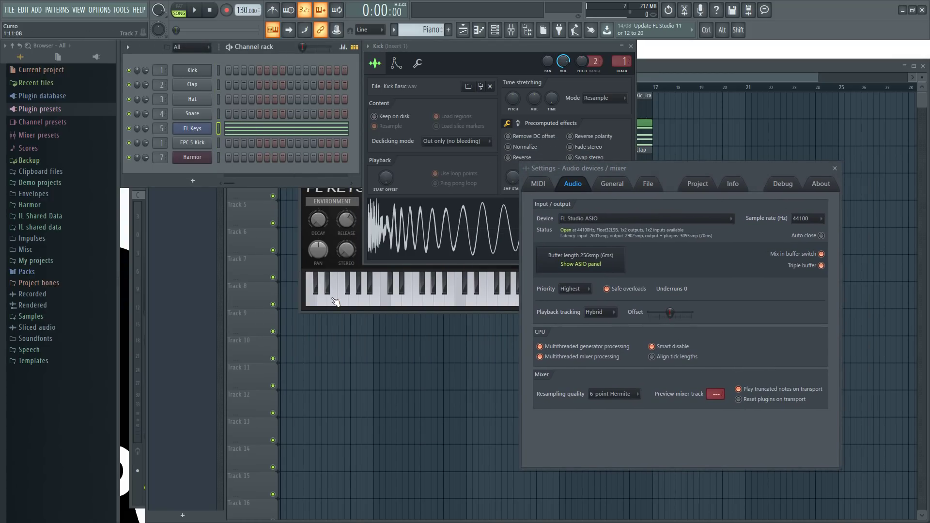
key("x")
key("c")
key("z")
key("r")
key("v")
key("q")
key("b")
key("v")
key("q")
key("u")
key("u")
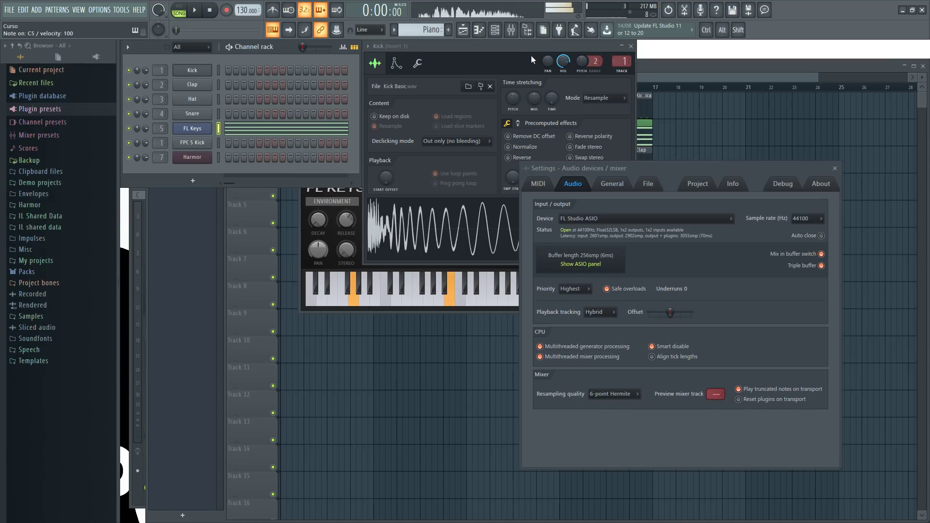
Set the FL Studio ASIO buffer size to 2048 and test the response on the FL Keys channel.
left_click_drag(666, 168, 461, 152)
left_click(376, 249)
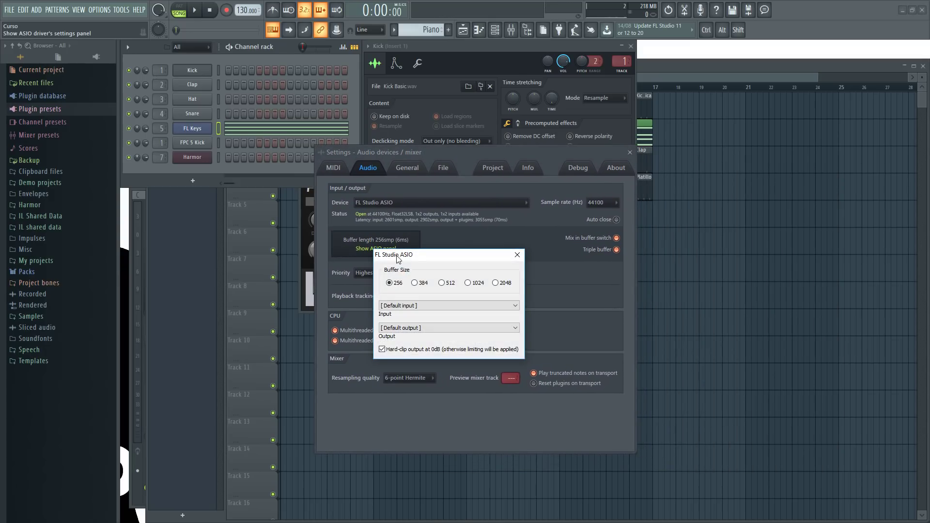
left_click(496, 284)
left_click(518, 256)
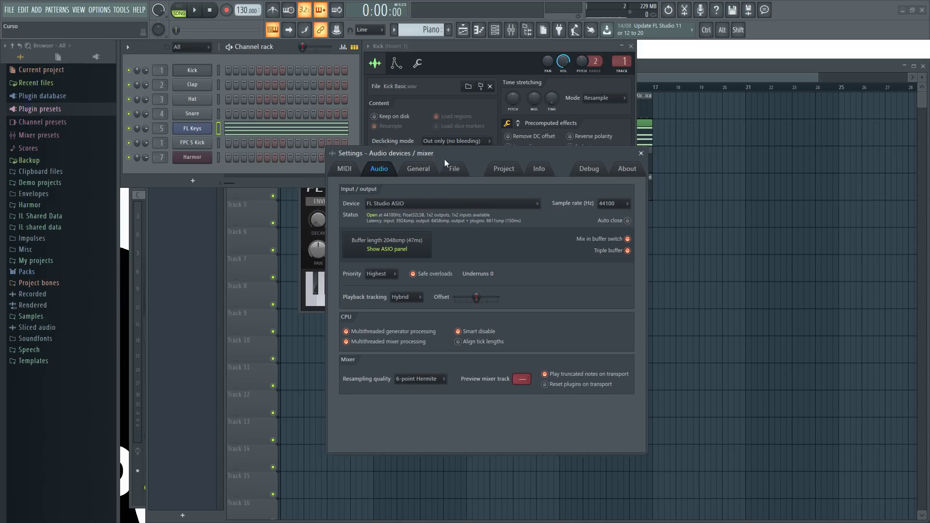
left_click_drag(428, 153, 612, 196)
left_click(217, 130)
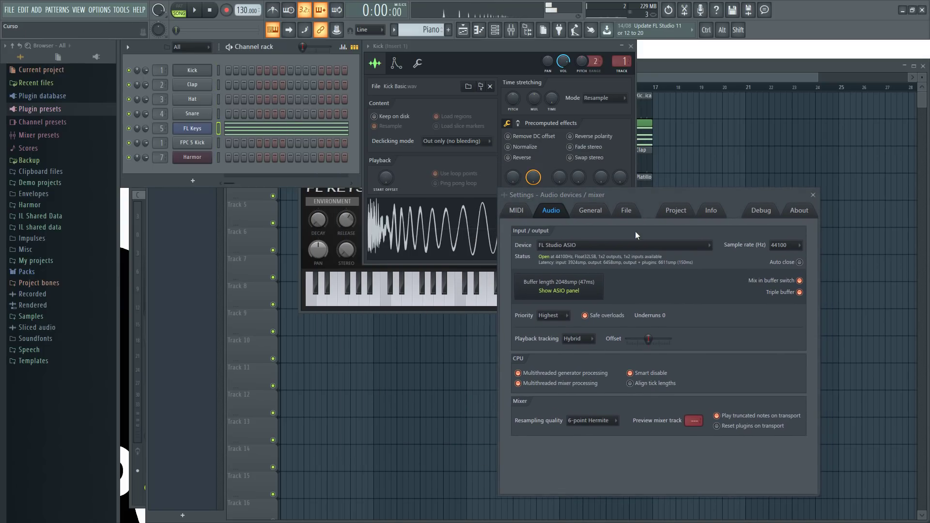
Try the 512, 256 and 2048 buffer sizes in the ASIO panel and leave the buffer size at 512.
left_click_drag(664, 201, 435, 141)
left_click(331, 236)
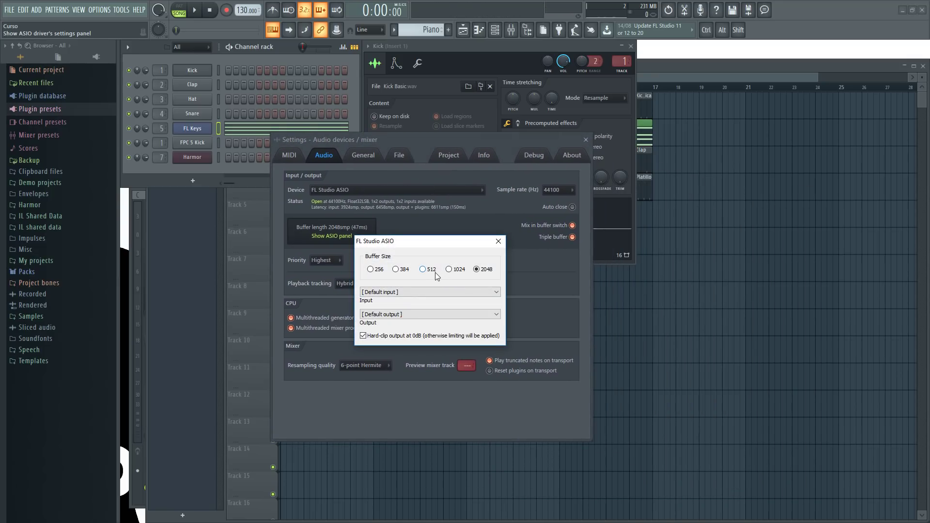
left_click(426, 271)
left_click(372, 270)
left_click(479, 271)
left_click(424, 271)
left_click(499, 243)
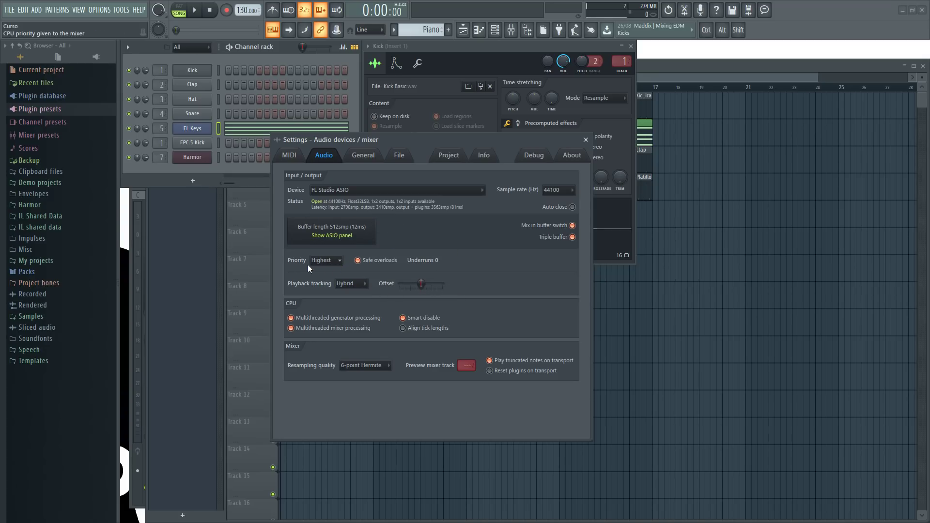
Reselect Highest as the audio priority and switch the Safe overloads option off and back on.
left_click(331, 264)
left_click(321, 290)
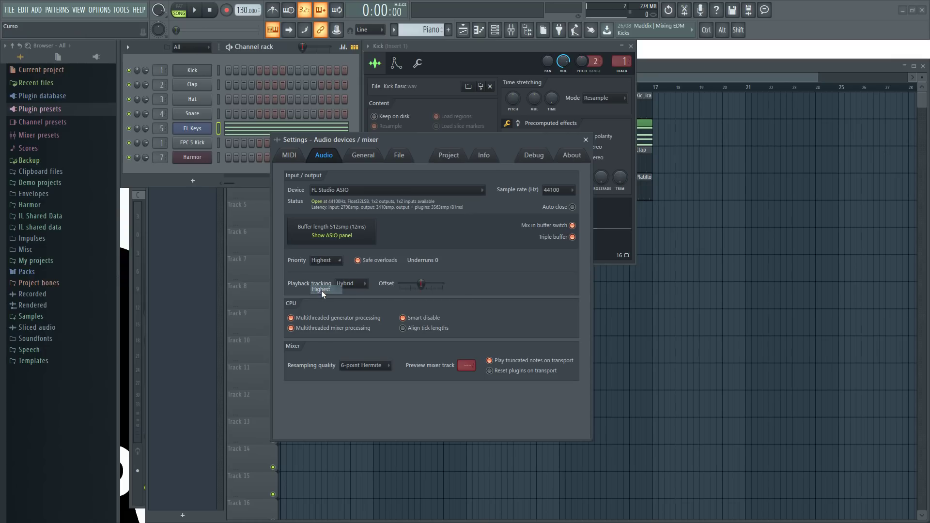
left_click(378, 265)
left_click(378, 265)
left_click_drag(427, 139, 444, 151)
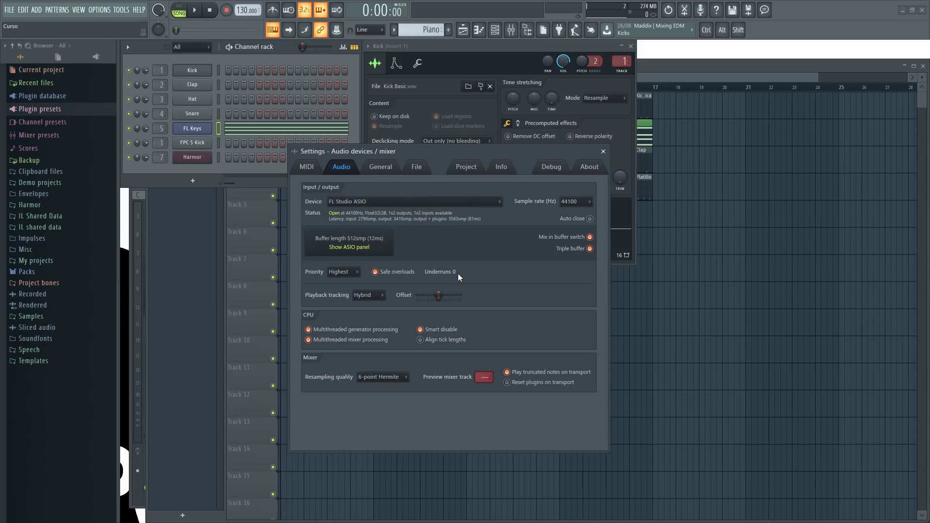
Examine the buffer size options in the FL Studio ASIO panel again, leaving 512 selected.
left_click(349, 248)
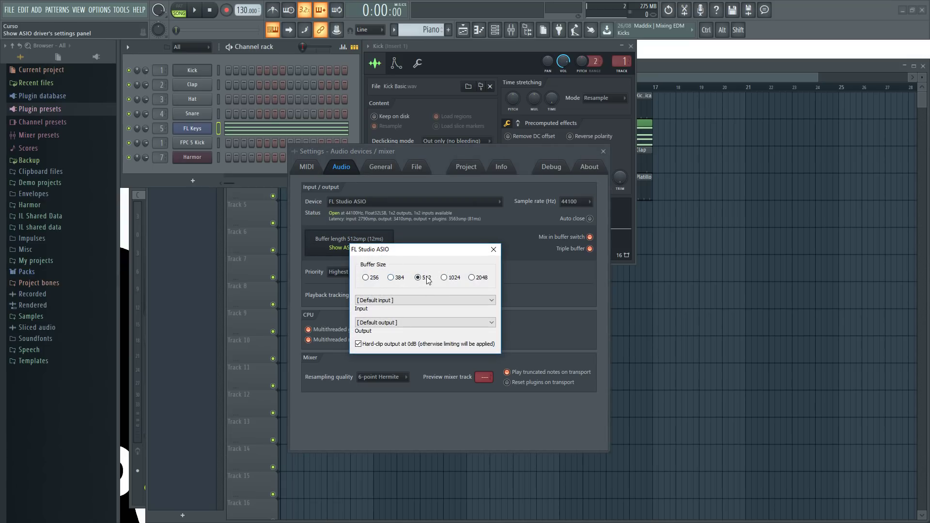
left_click(497, 250)
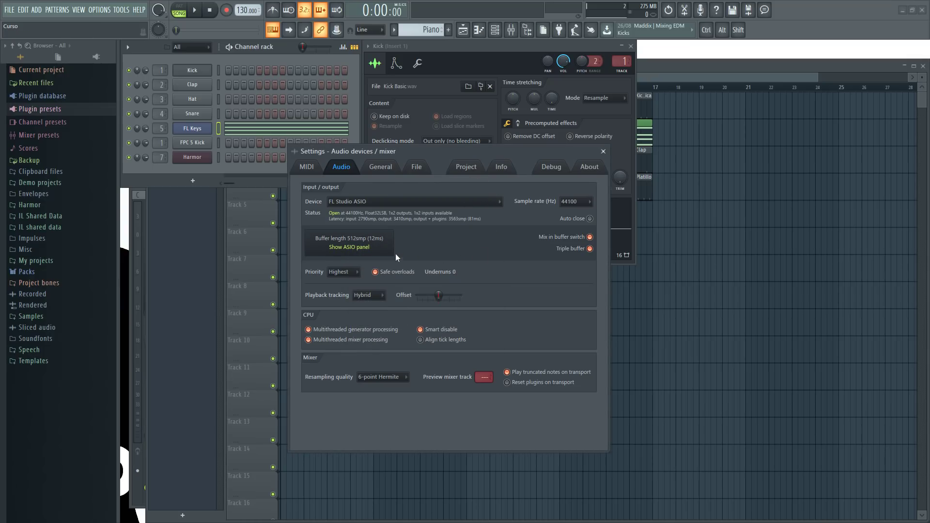
left_click(349, 247)
left_click(514, 249)
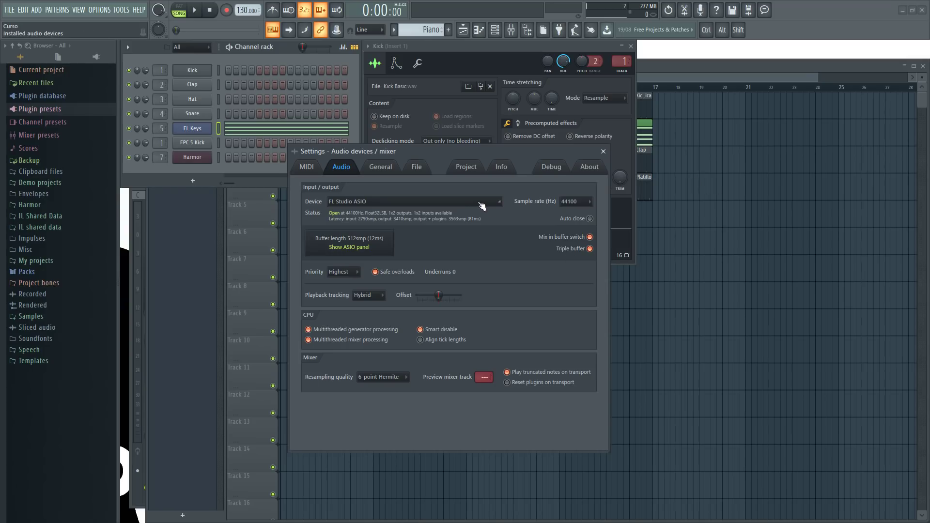
left_click(355, 246)
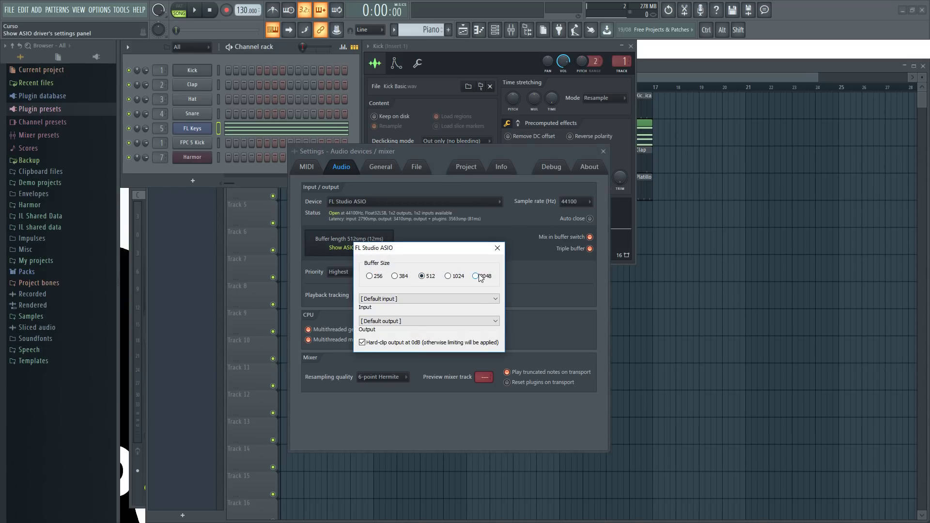
left_click(498, 248)
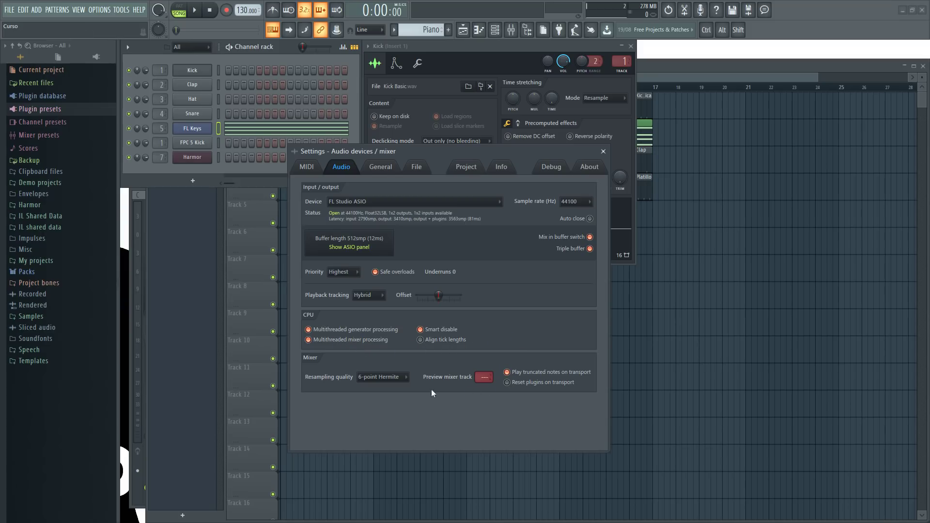
Examine the mixer resampling quality options and the resampling setting for an MP3 export of Curso FL Studio 20 Copia, without starting the render.
left_click(388, 378)
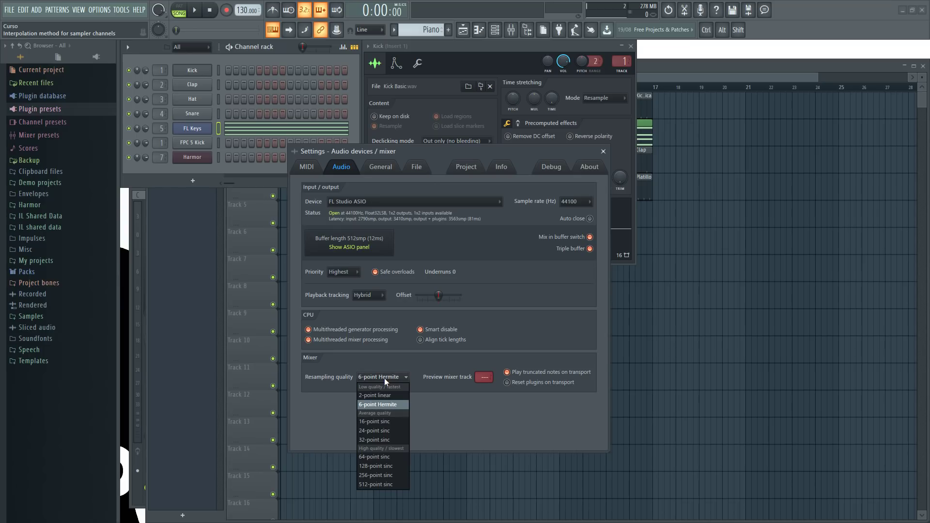
left_click(386, 376)
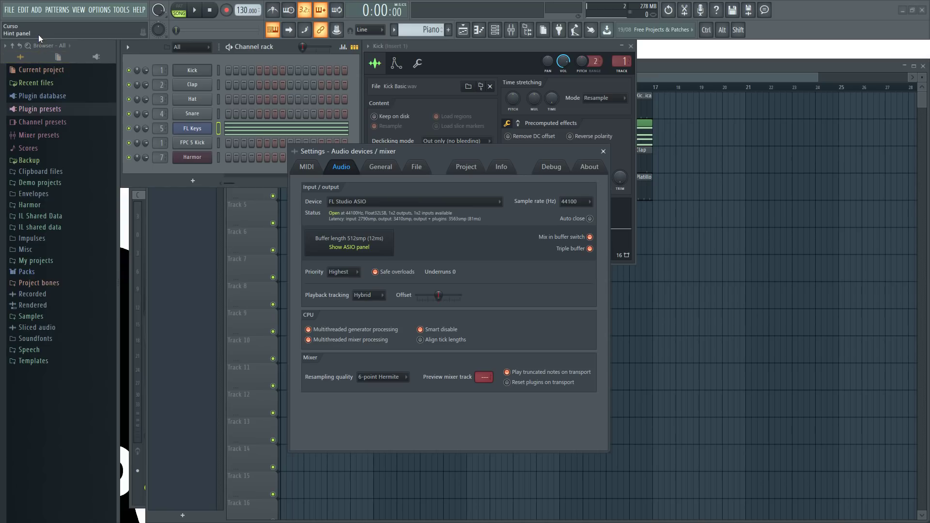
left_click(9, 10)
mouse_move(54, 92)
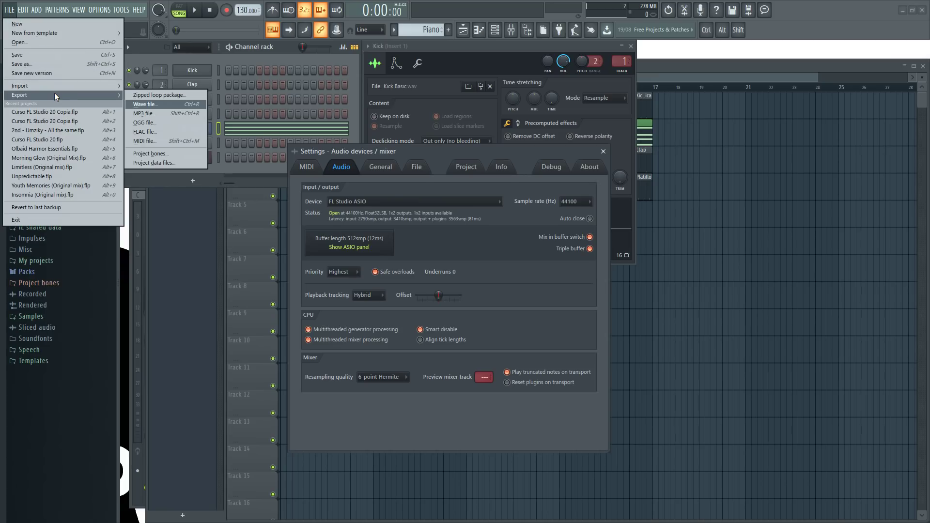
left_click(144, 114)
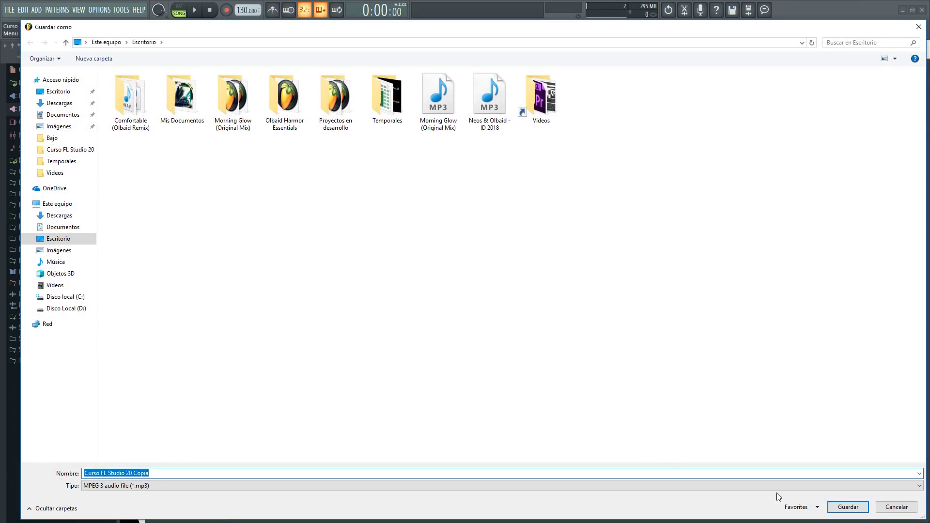
left_click(849, 507)
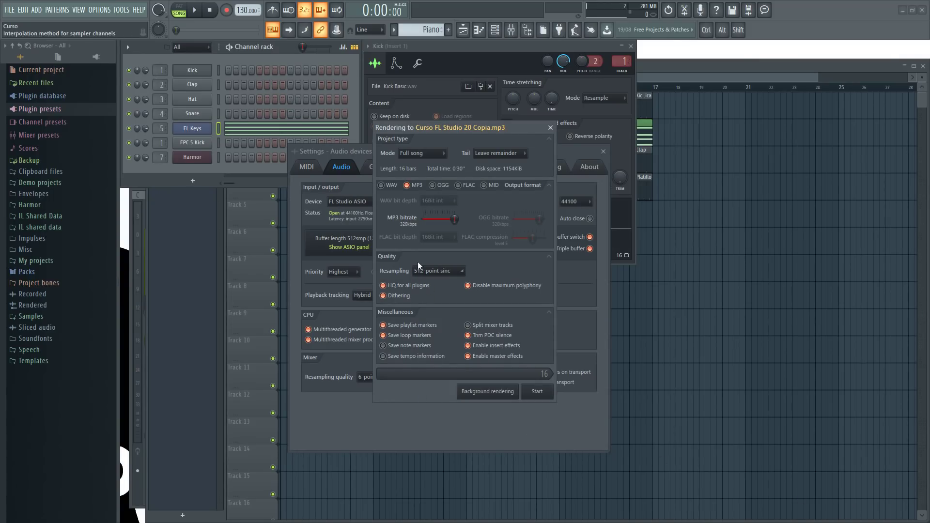
left_click_drag(459, 127, 558, 190)
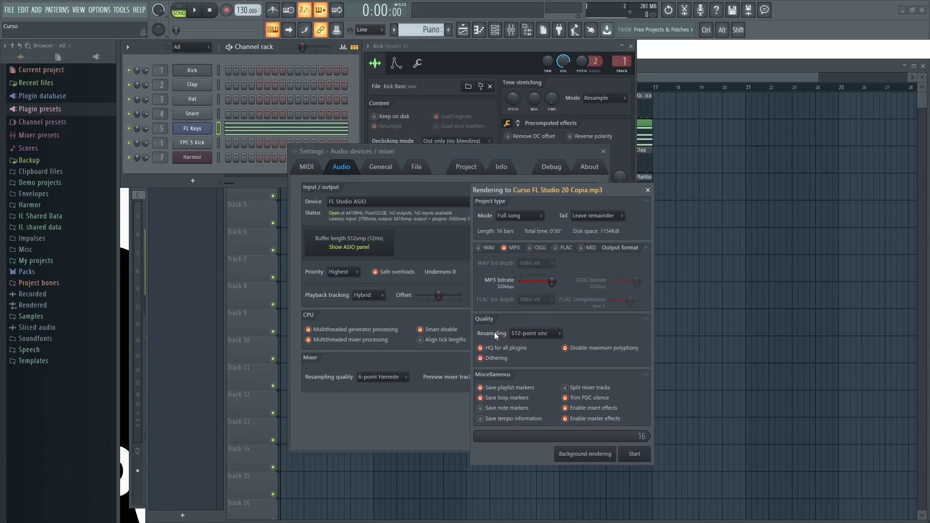
left_click(531, 333)
left_click(591, 327)
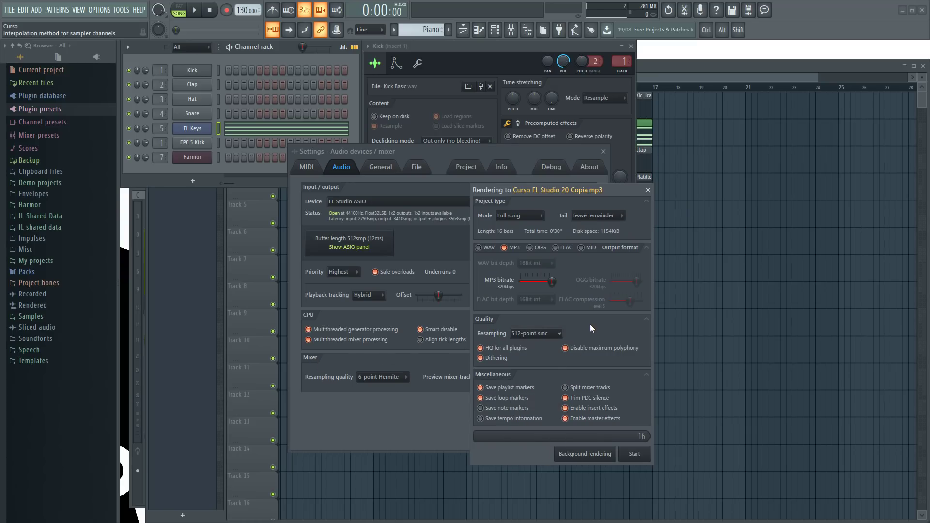
left_click(648, 190)
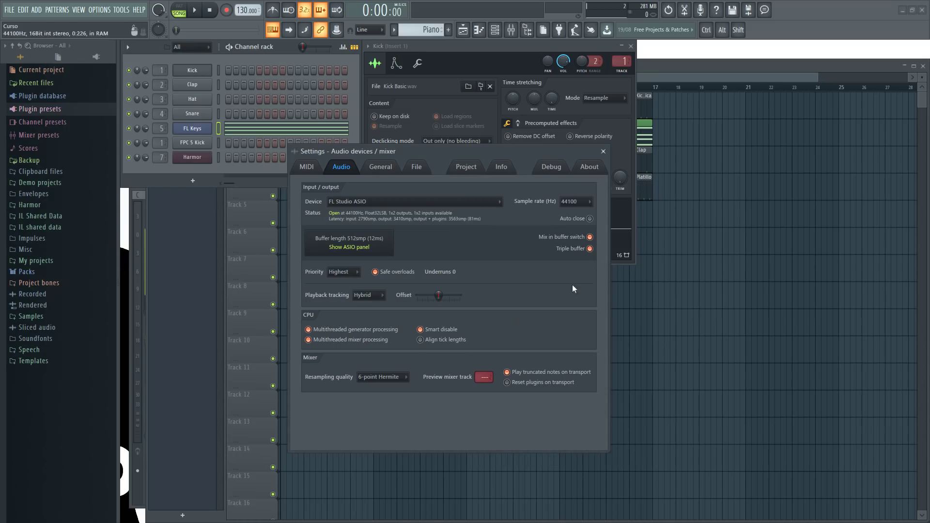
Set the mixer resampling quality to 512-point sinc and accept the warning.
left_click(396, 379)
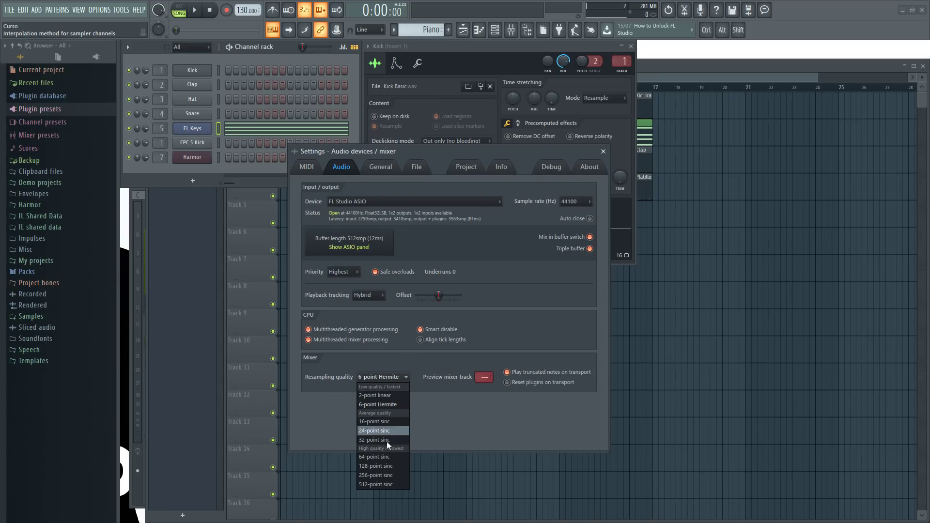
left_click(385, 486)
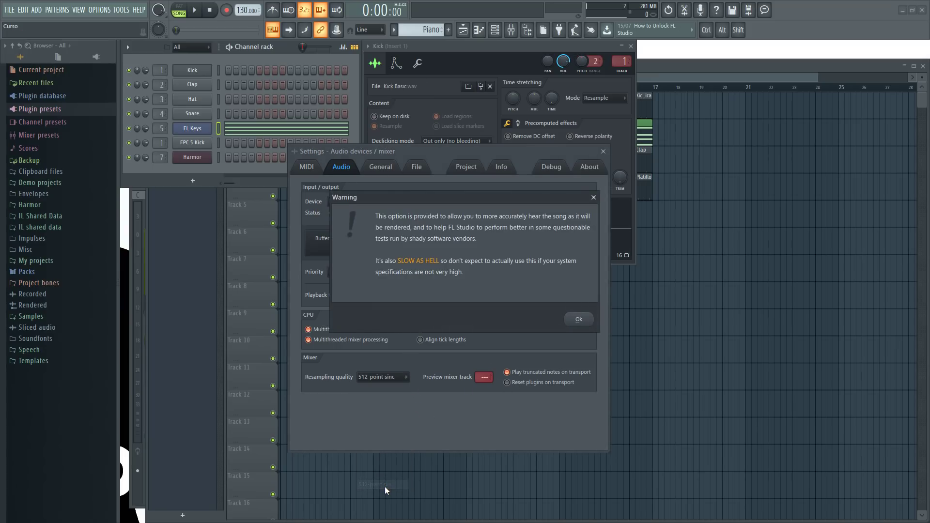
left_click(579, 320)
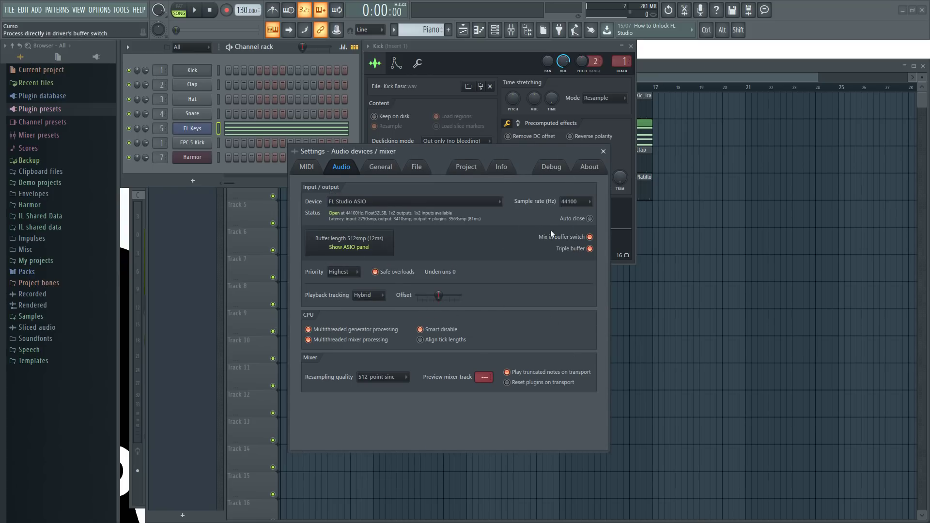
Select the Harmor channel in the channel rack and play a few notes to test its response.
left_click(282, 52)
left_click(219, 157)
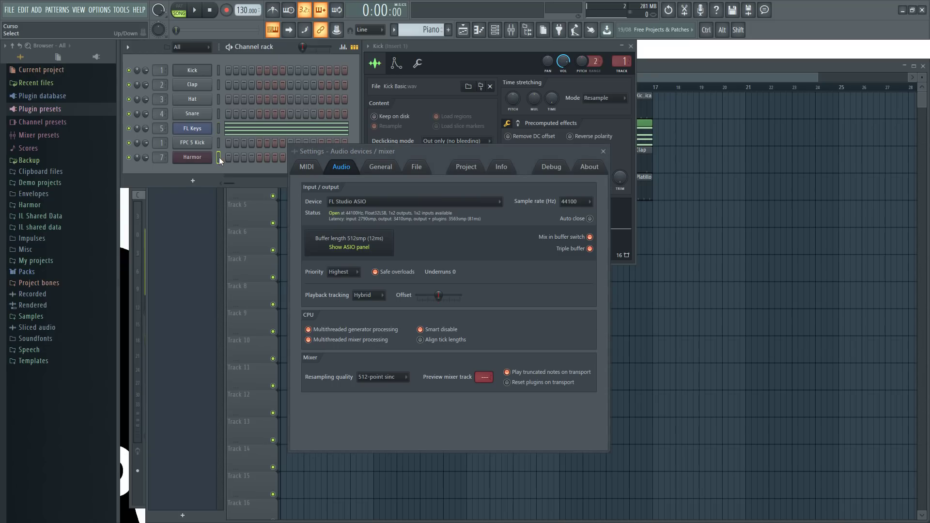
key("v")
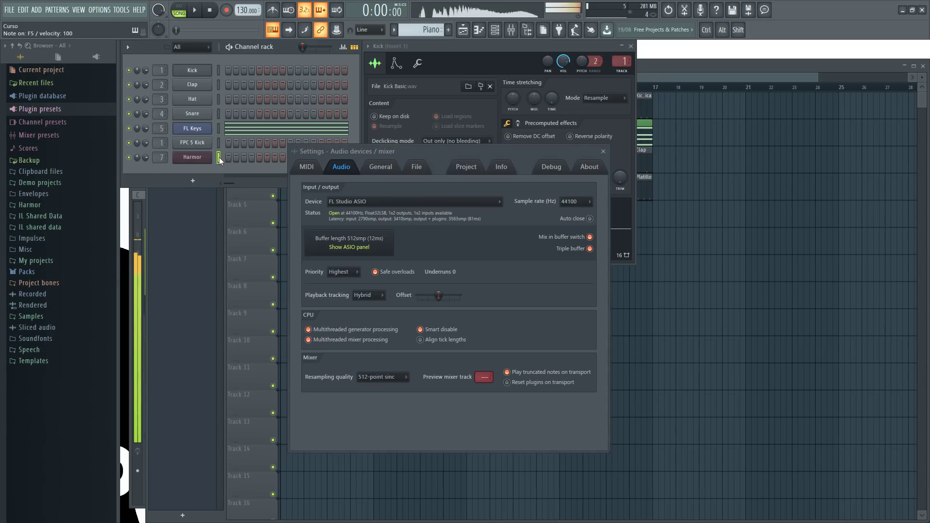
key("n")
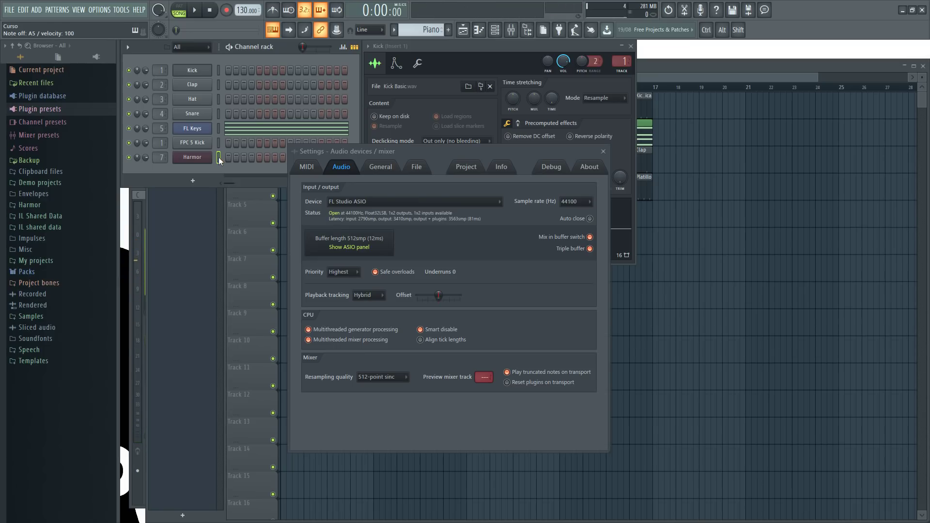
key("n")
Set the mixer resampling quality to 6-point Hermite, play a test note on Harmor and close the settings.
left_click(376, 378)
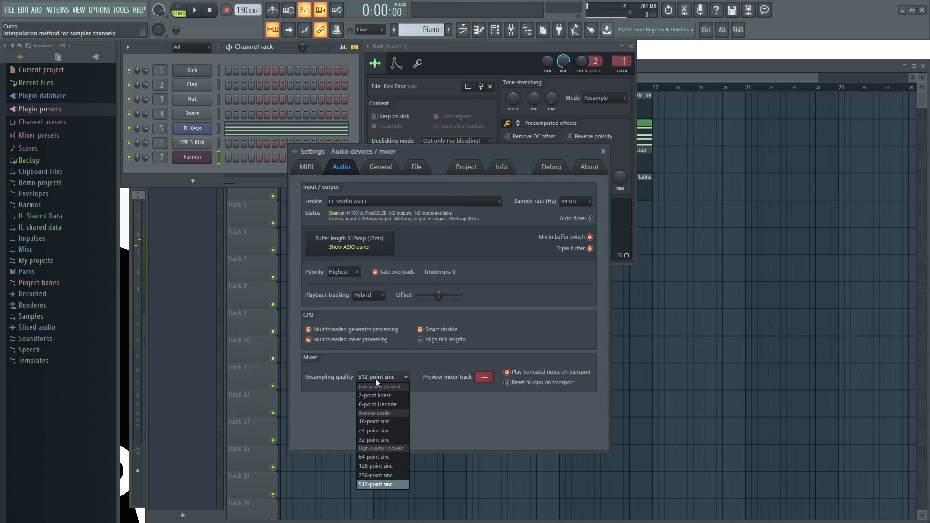
left_click(385, 405)
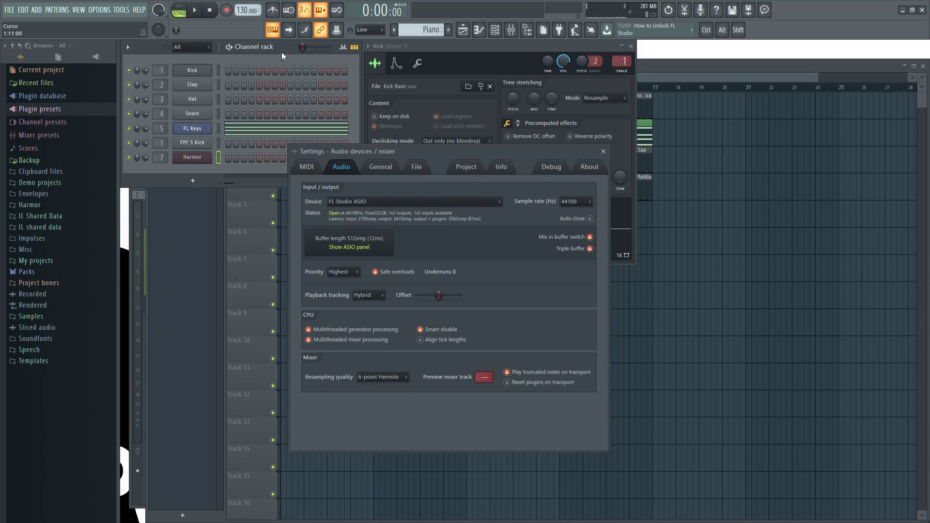
key("c")
left_click(397, 379)
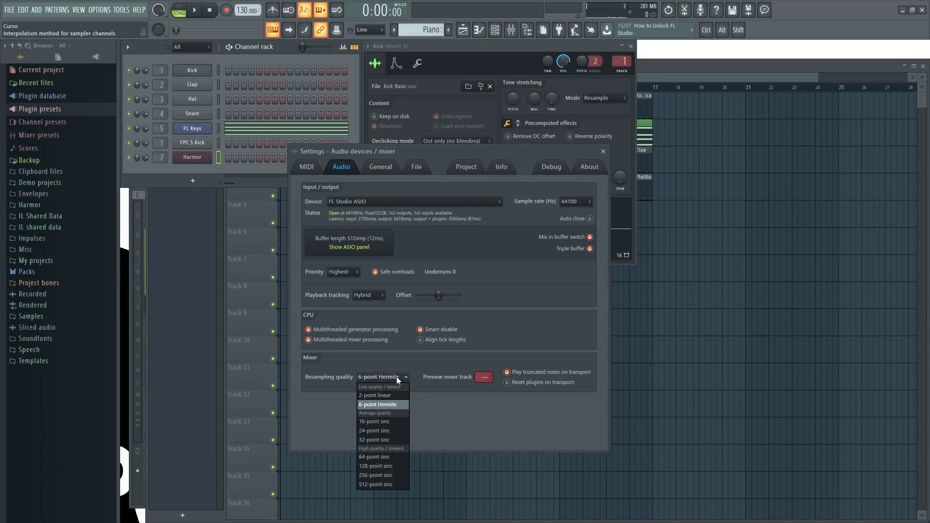
left_click(382, 406)
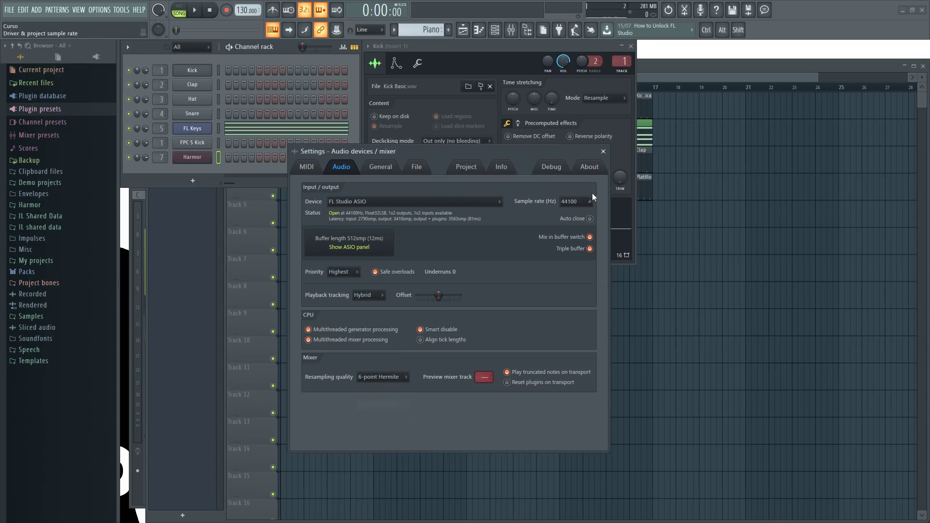
left_click(604, 151)
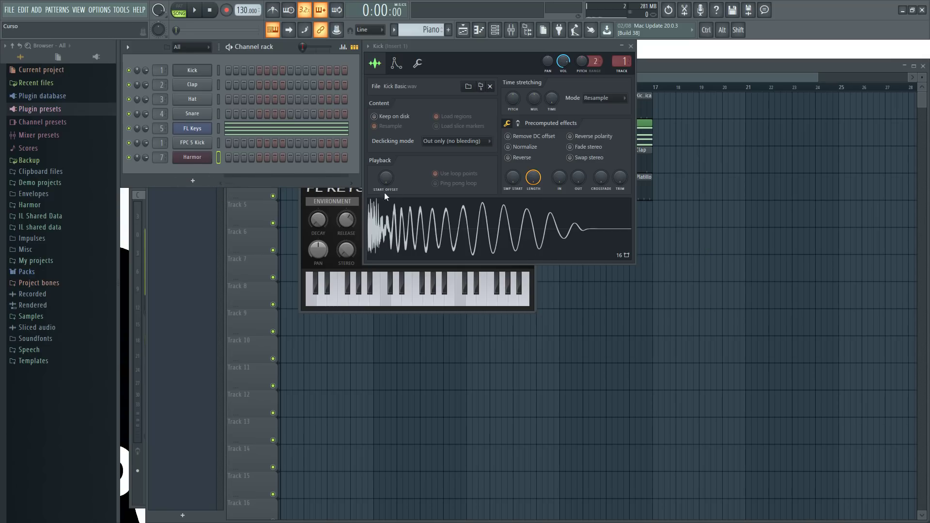
Reopen the audio settings and review the resampling quality options, reselecting 6-point Hermite.
key("F10")
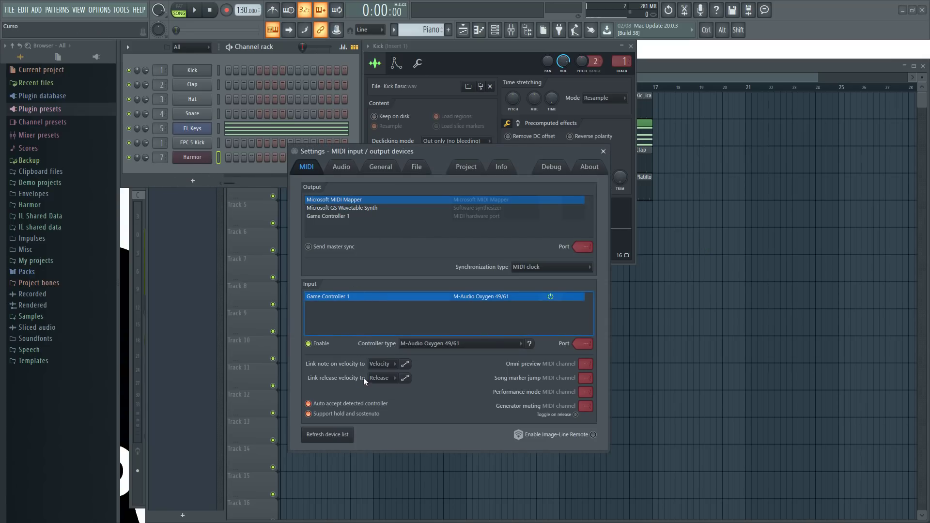
left_click(342, 168)
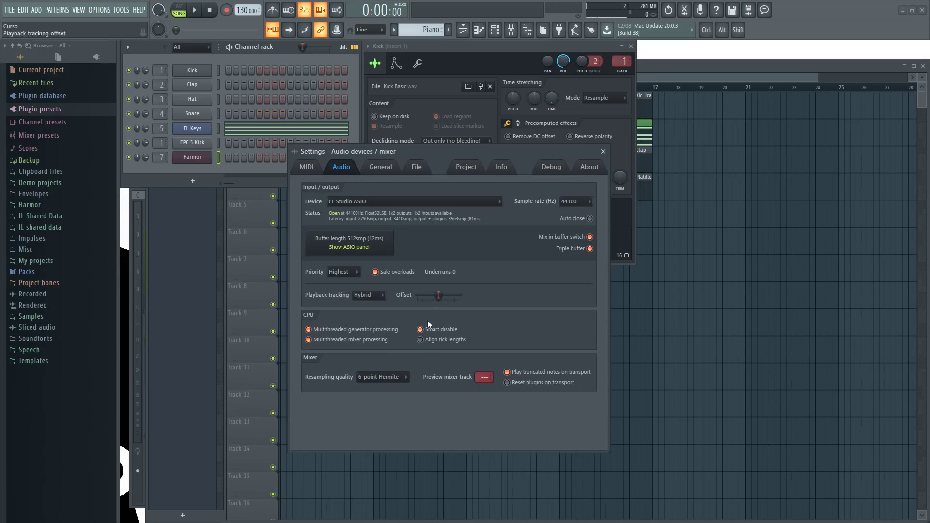
left_click(381, 378)
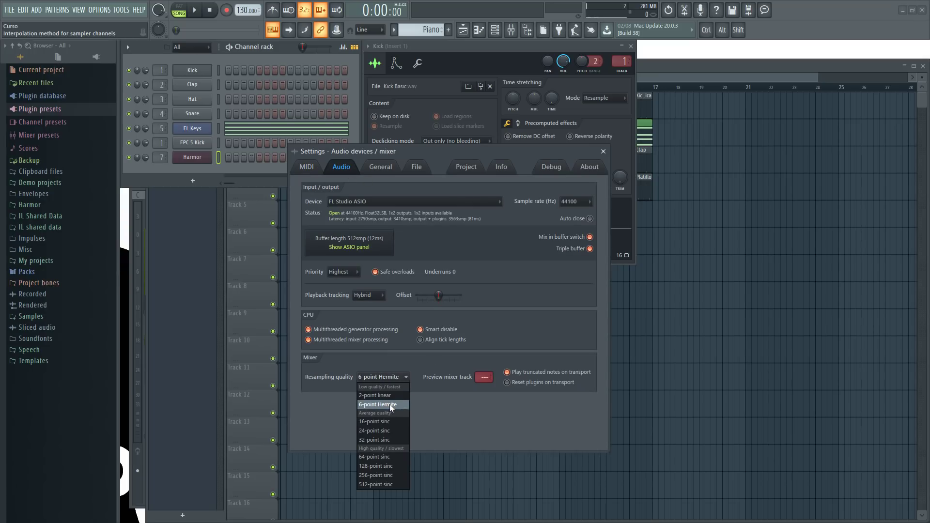
left_click(390, 404)
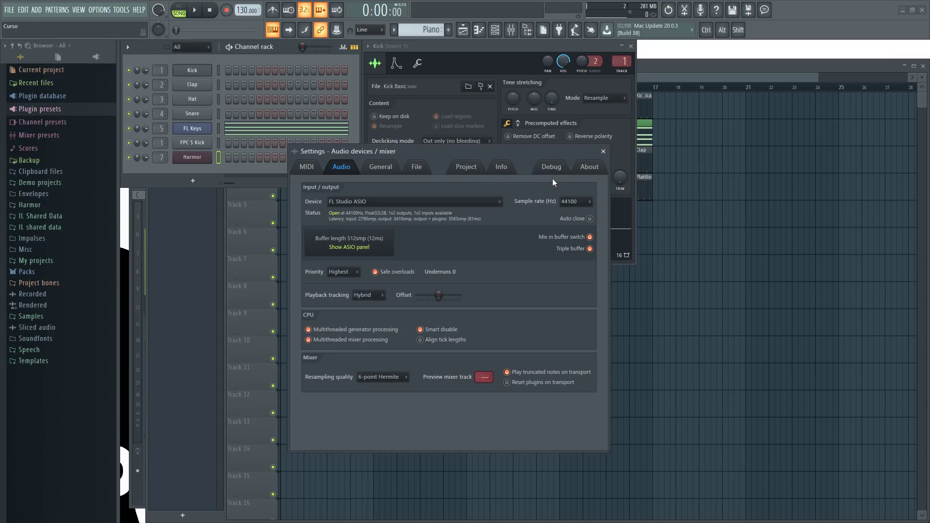
Look through the General and MIDI settings, examine the available audio sample rates without choosing another one, and close the settings.
left_click(381, 167)
left_click(341, 167)
left_click(306, 167)
left_click(337, 169)
left_click(578, 206)
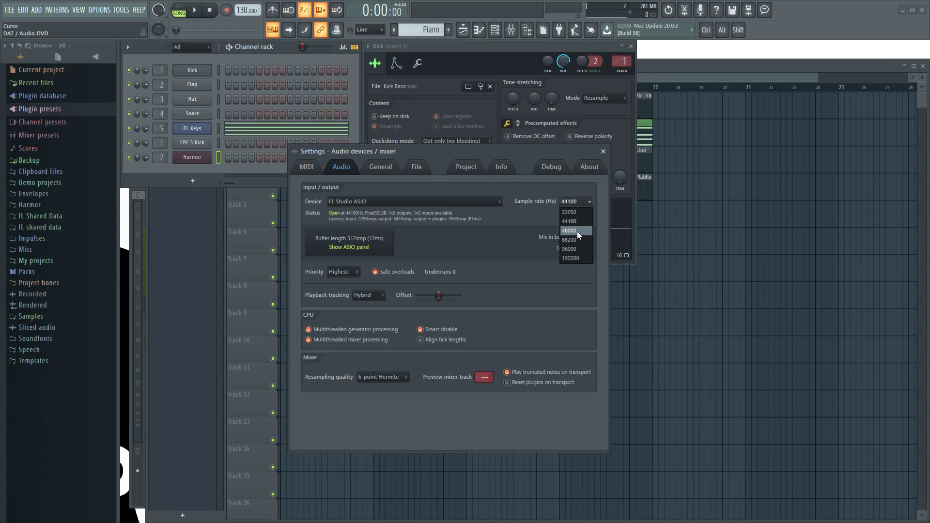
left_click(524, 214)
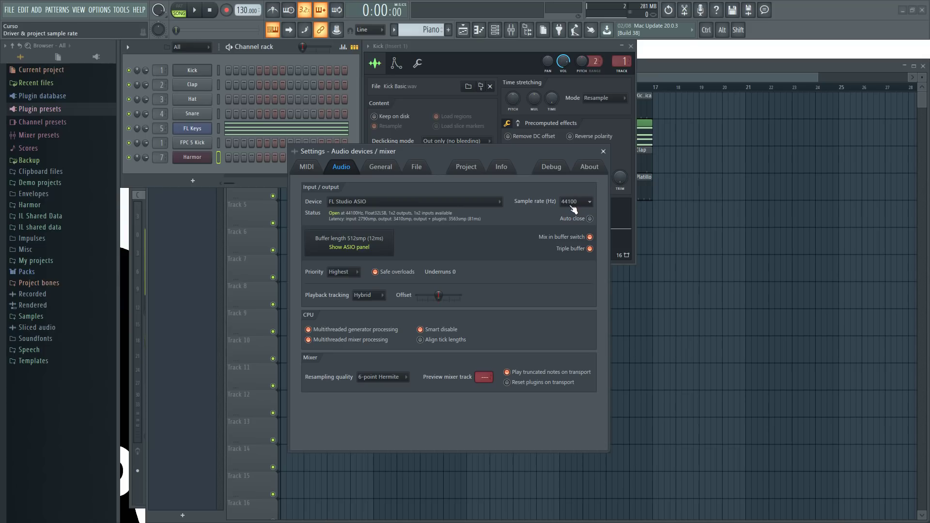
left_click(603, 152)
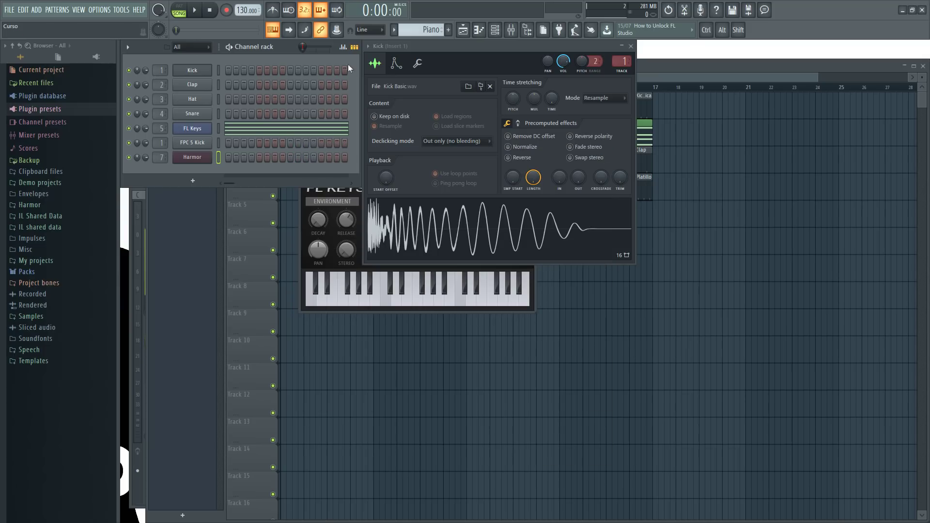